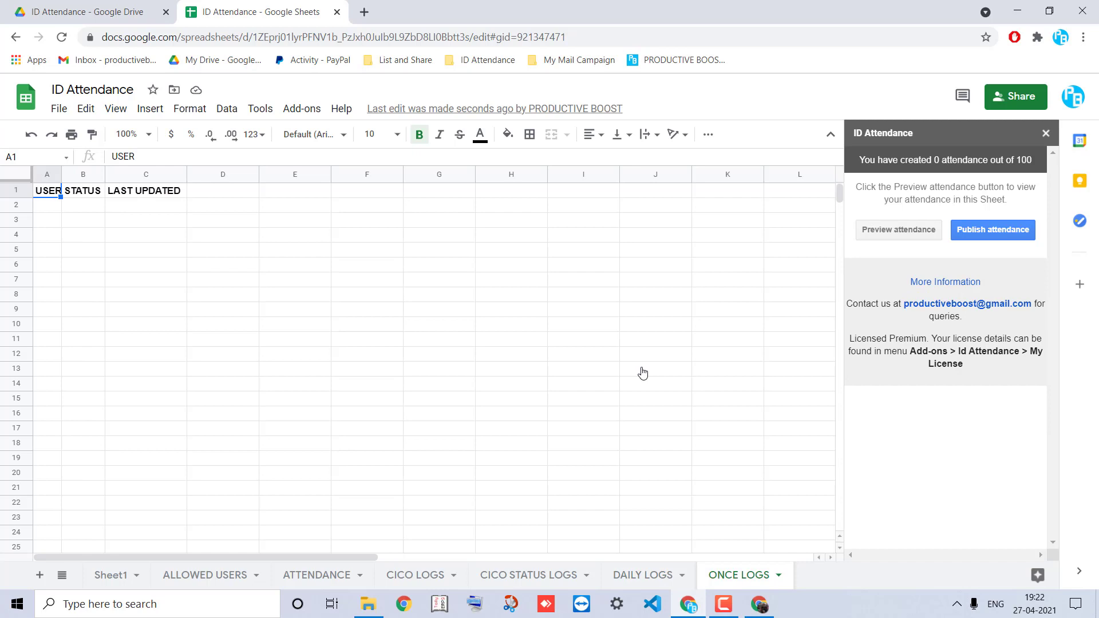
Add a second allowed user's e-mail address in A3 of the ALLOWED USERS sheet
click(210, 575)
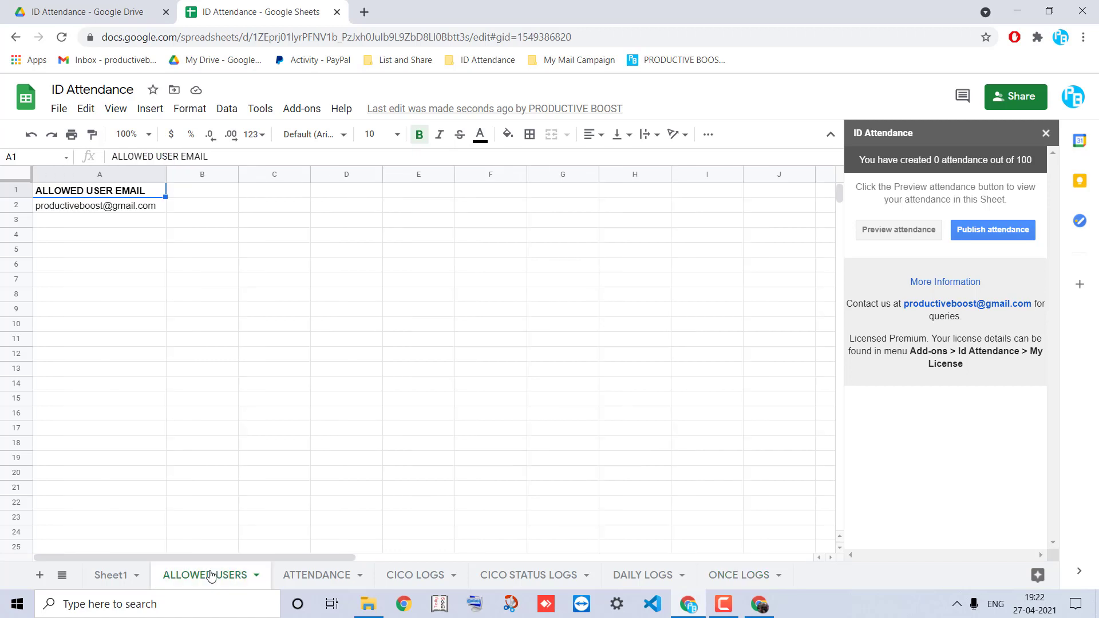
click(105, 225)
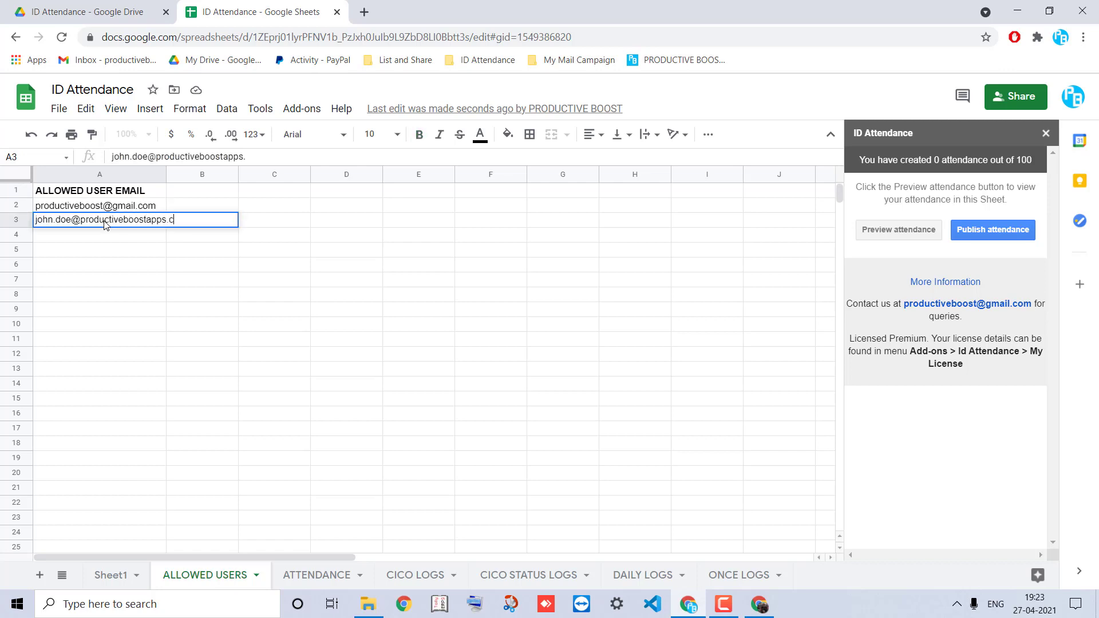
key(Return)
Auto-fit column A to the long e-mail, then go to the ATTENDANCE sheet
click(164, 174)
double_click(166, 174)
click(310, 575)
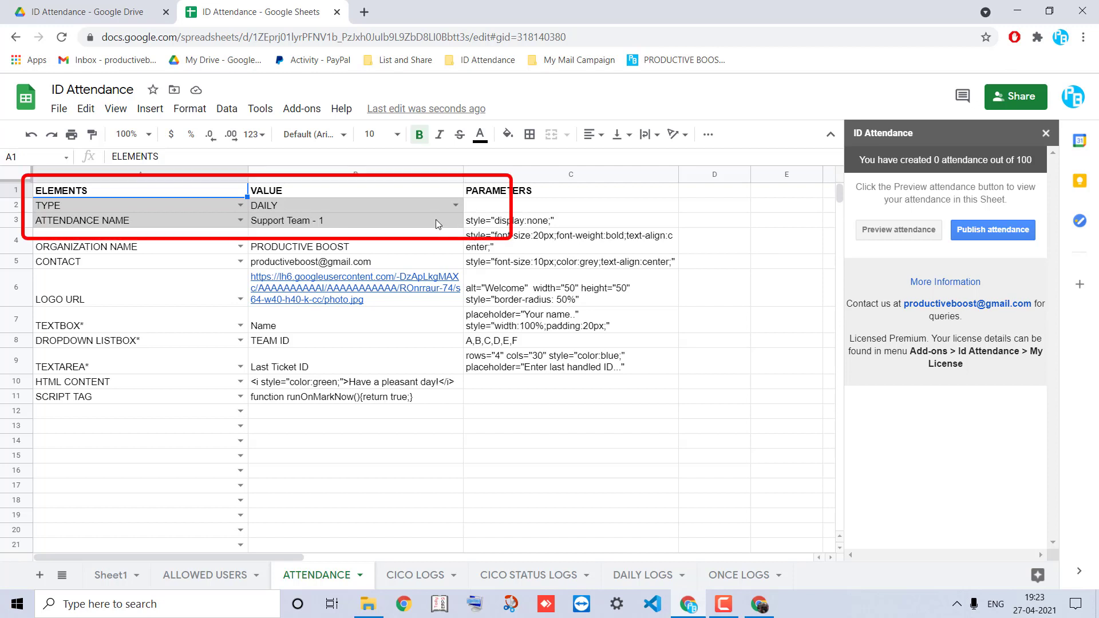
Set the attendance TYPE to CICO and the attendance name to 'GRADE 8 - B'
click(456, 207)
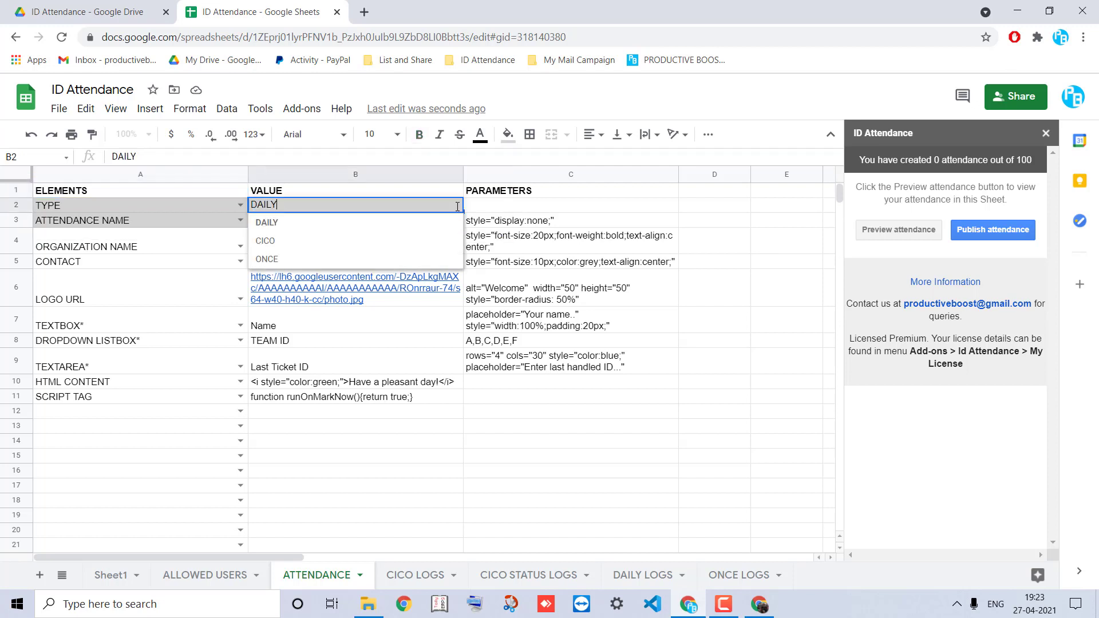
click(265, 240)
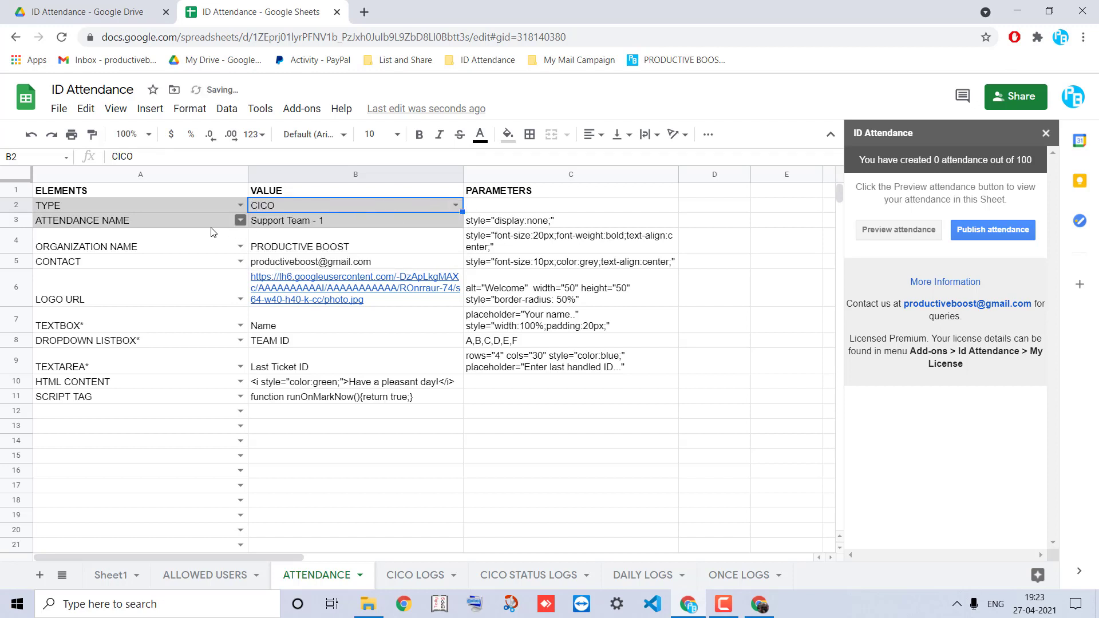
click(305, 224)
text(GRADE 8 - B)
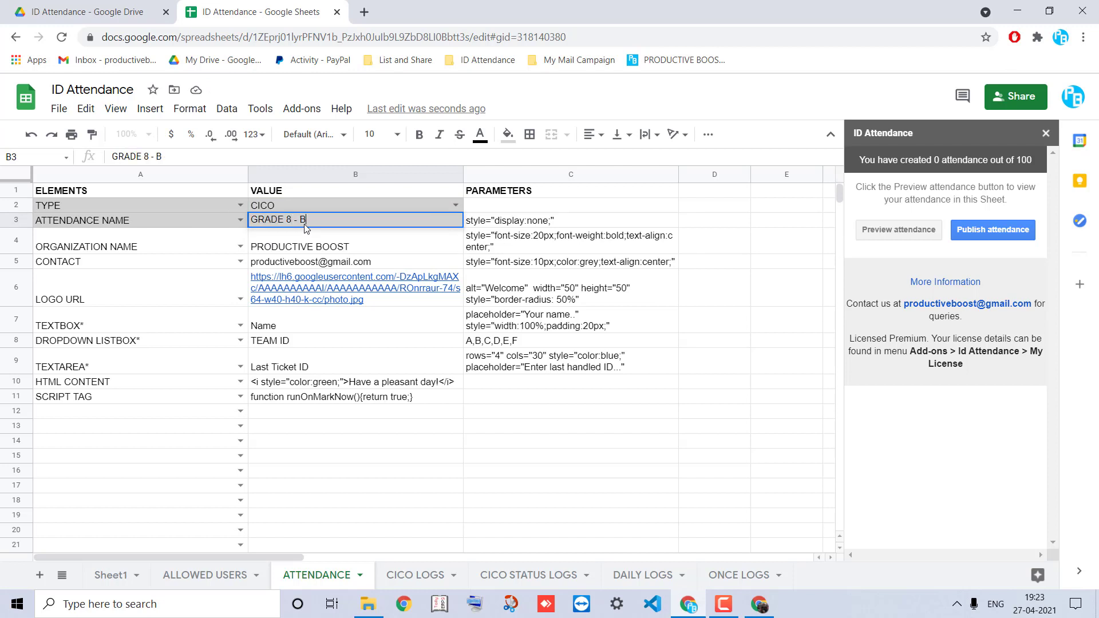
key(Return)
Start changing C6's logo border-radius from 50% to 10%, then cancel, keeping 50%
key(Left)
key(Right)
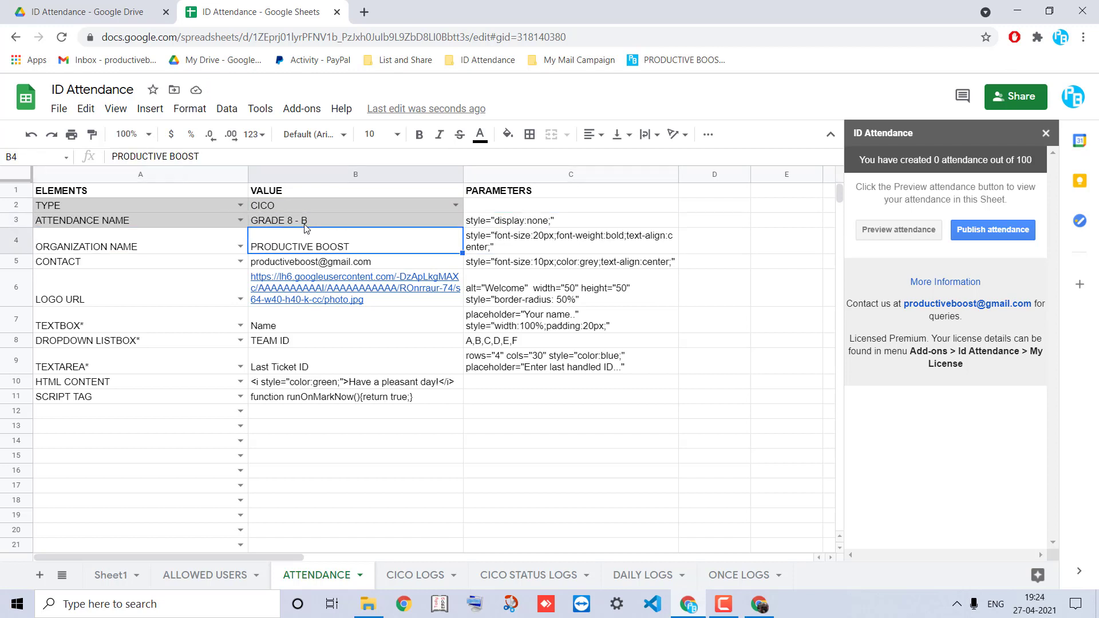
key(Down)
key(Up)
key(Right)
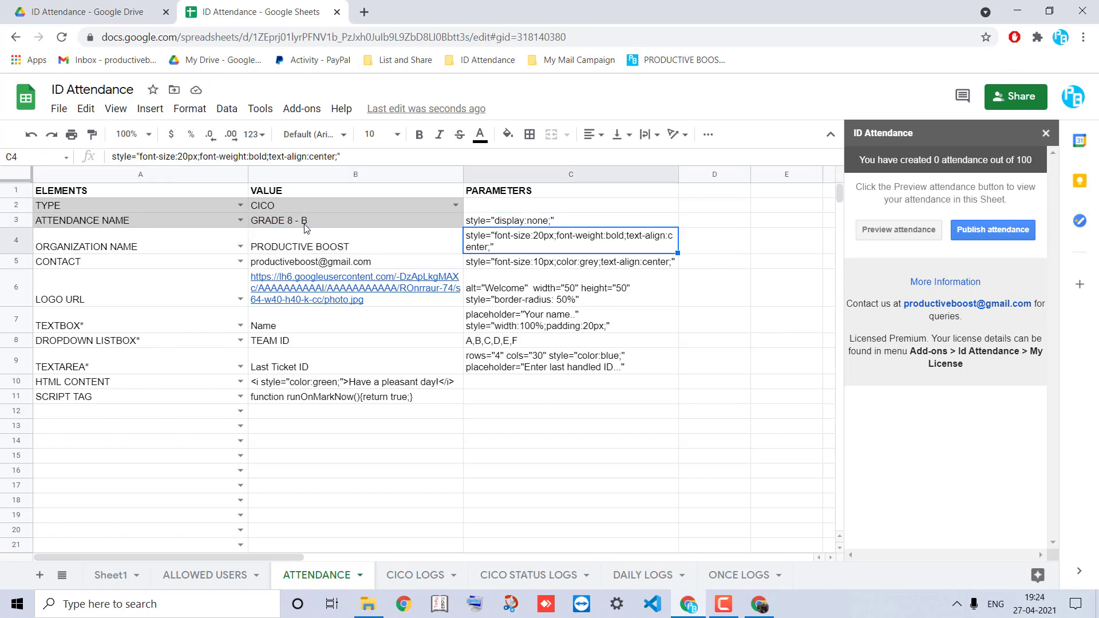
key(Down)
key(Left)
key(Left)
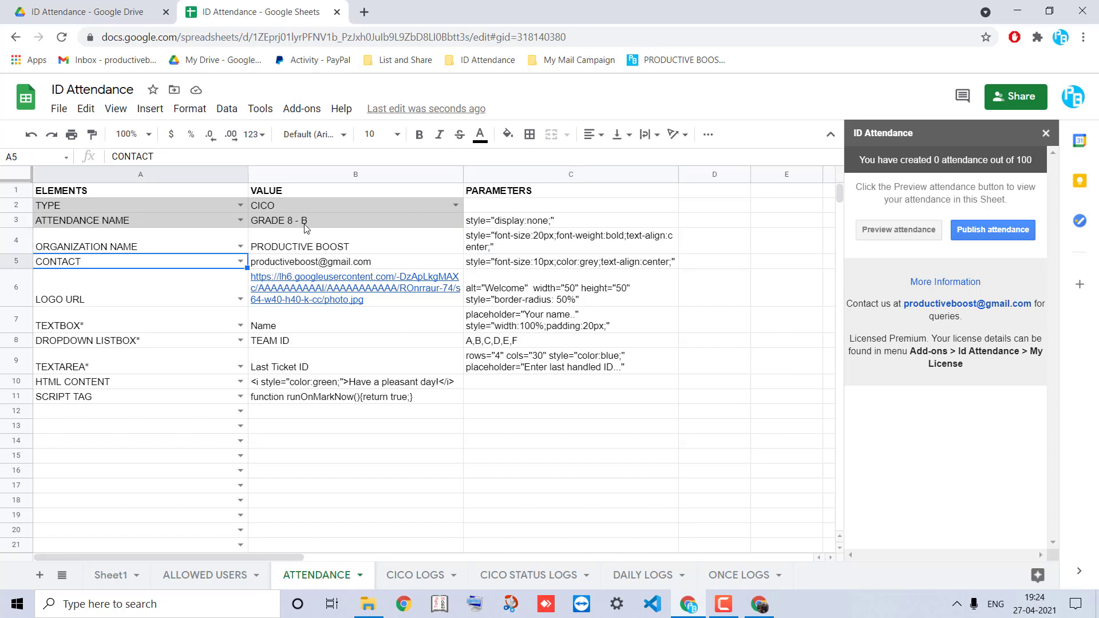
key(Down)
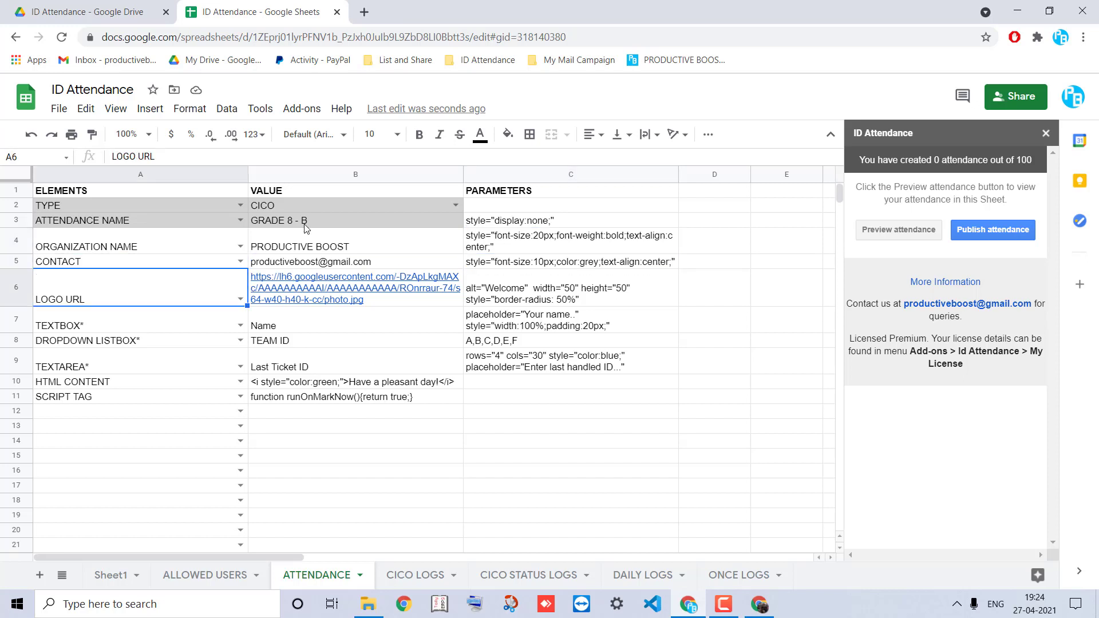
click(523, 292)
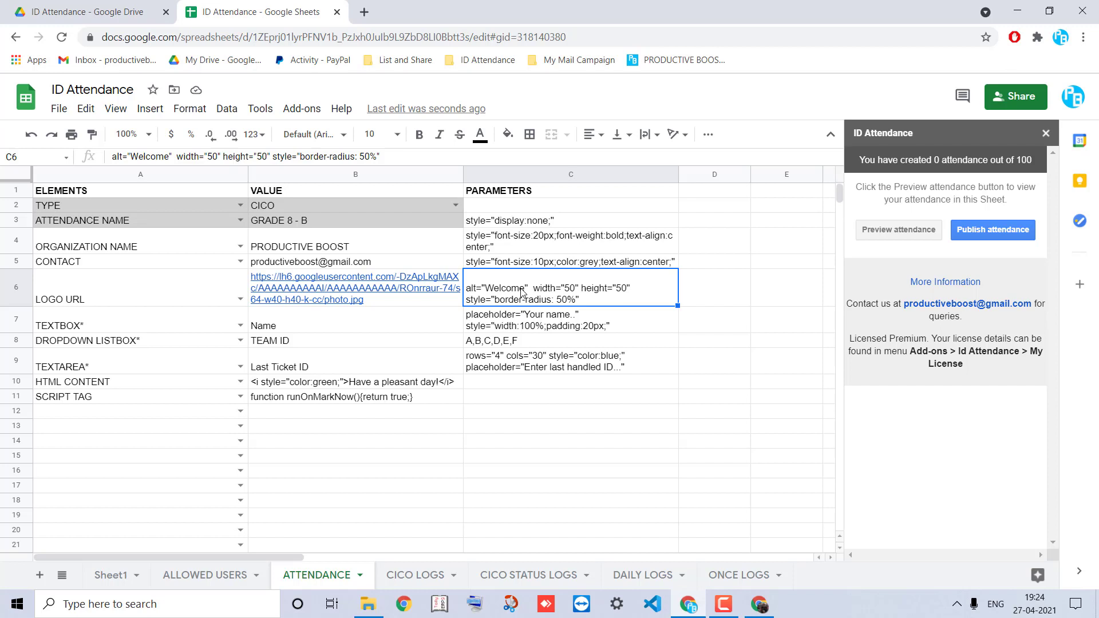
double_click(522, 292)
click(723, 274)
key(BackSpace)
text(1)
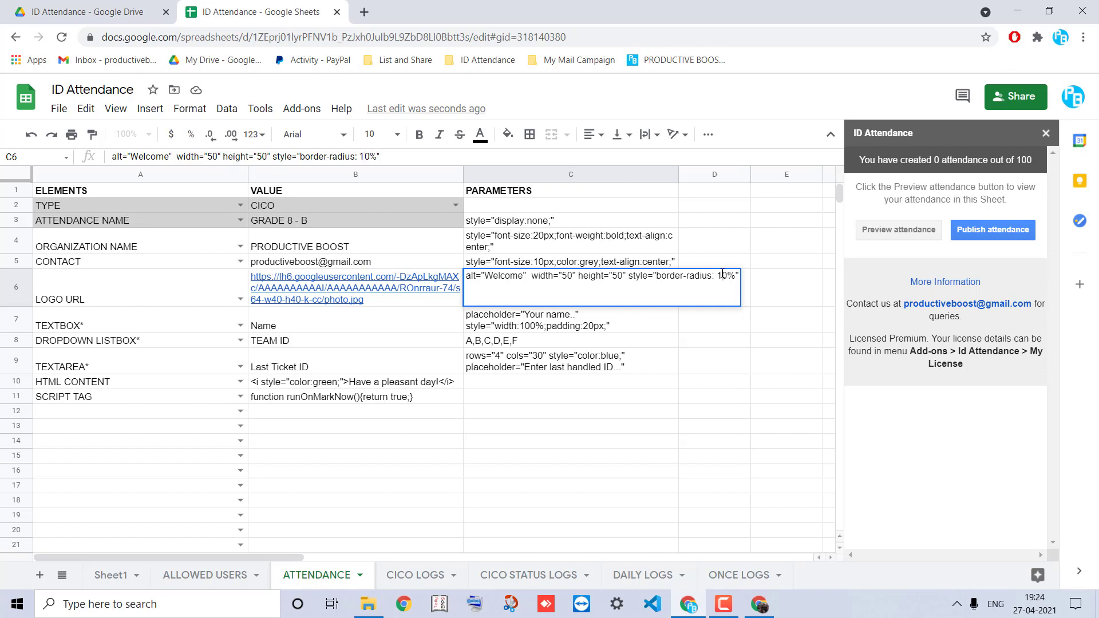
key(Escape)
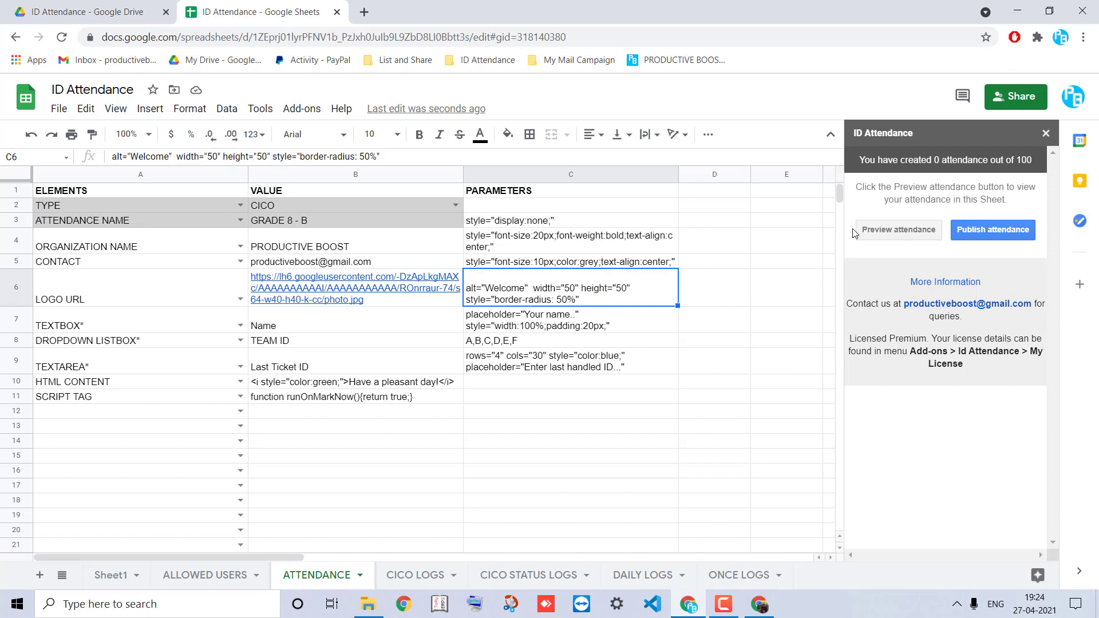
Preview the attendance form and select the LOGO URL row A6:C6
click(872, 231)
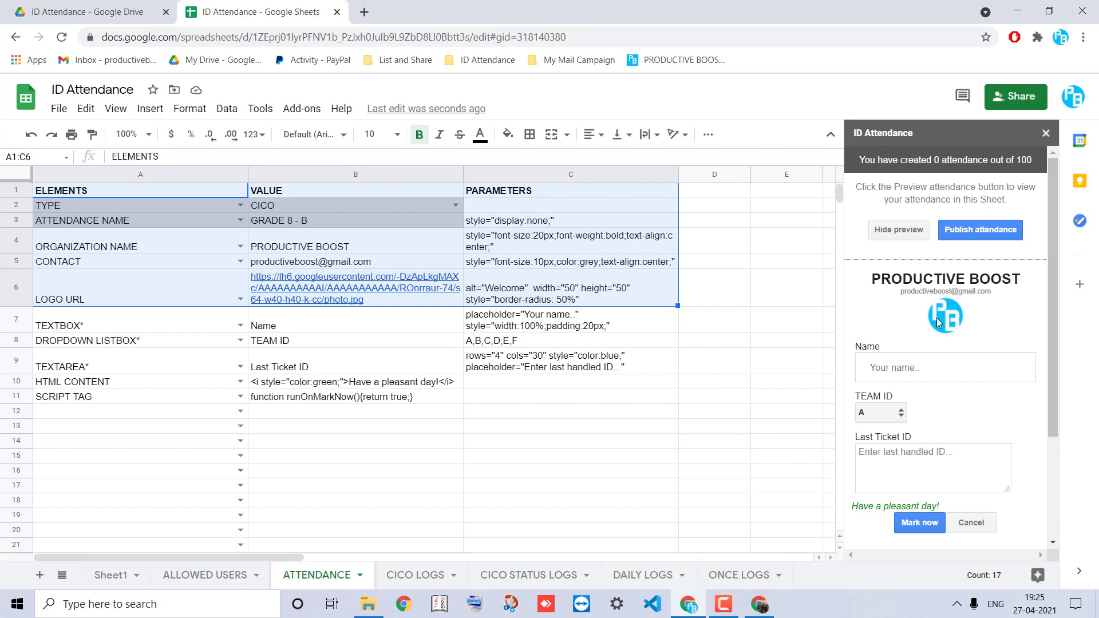
click(149, 241)
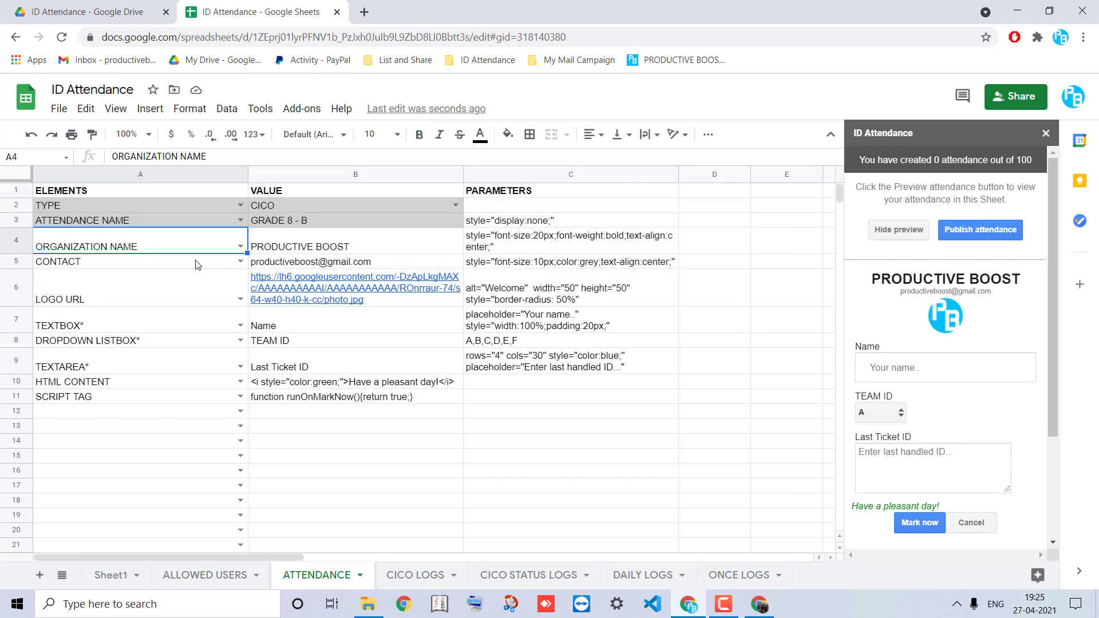
drag(194, 292, 507, 309)
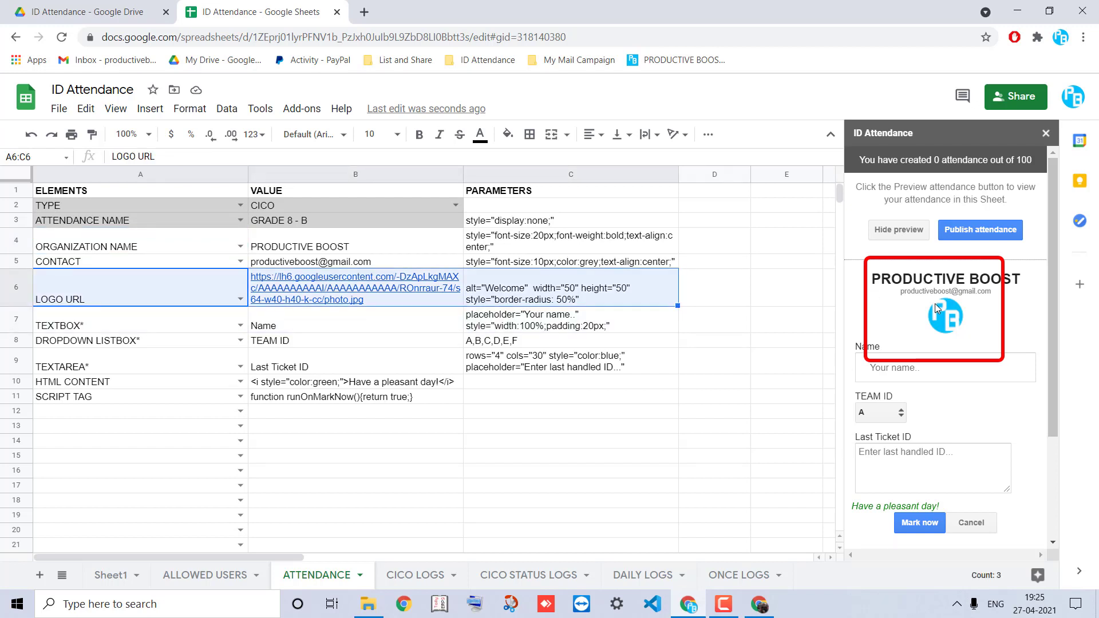
scroll(904, 335, down, 3)
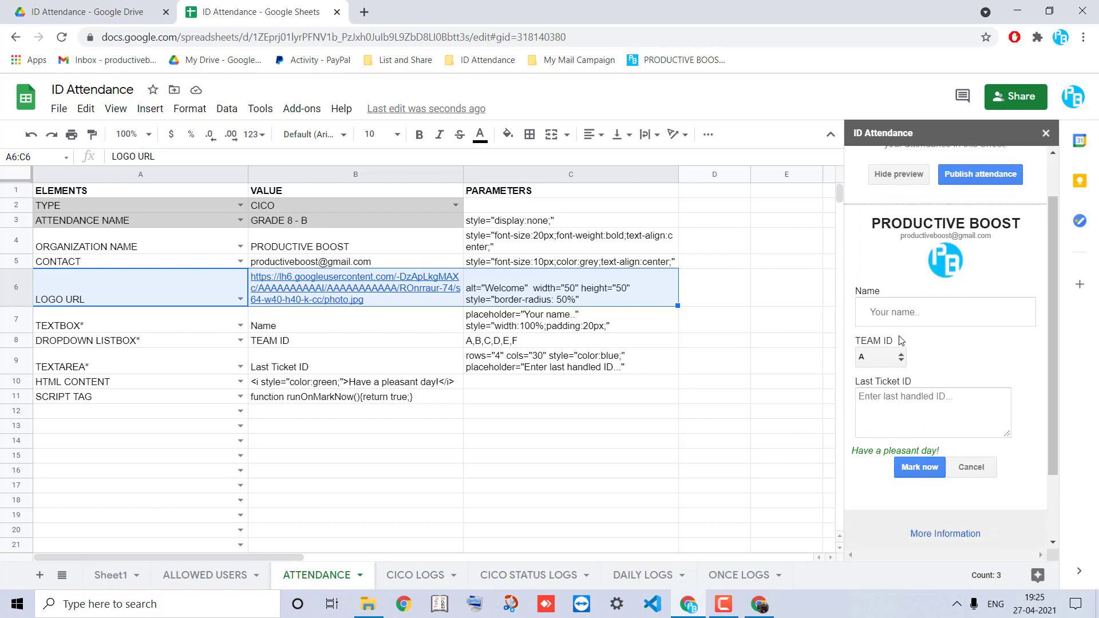
scroll(901, 340, up, 3)
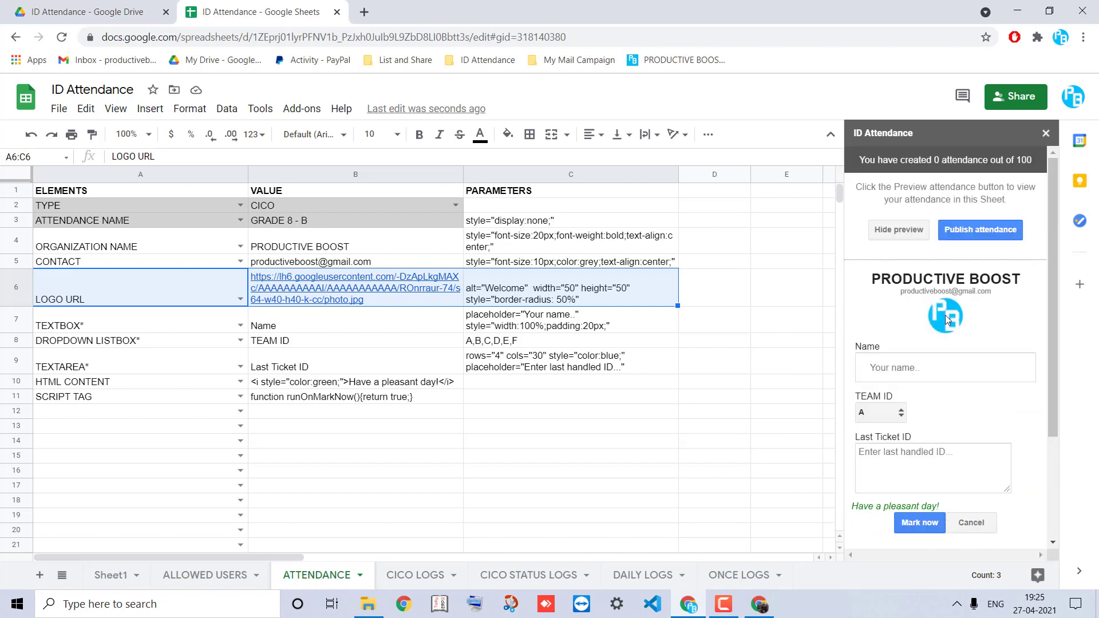
Change the logo border-radius in C6 from 50% to 10%
click(379, 302)
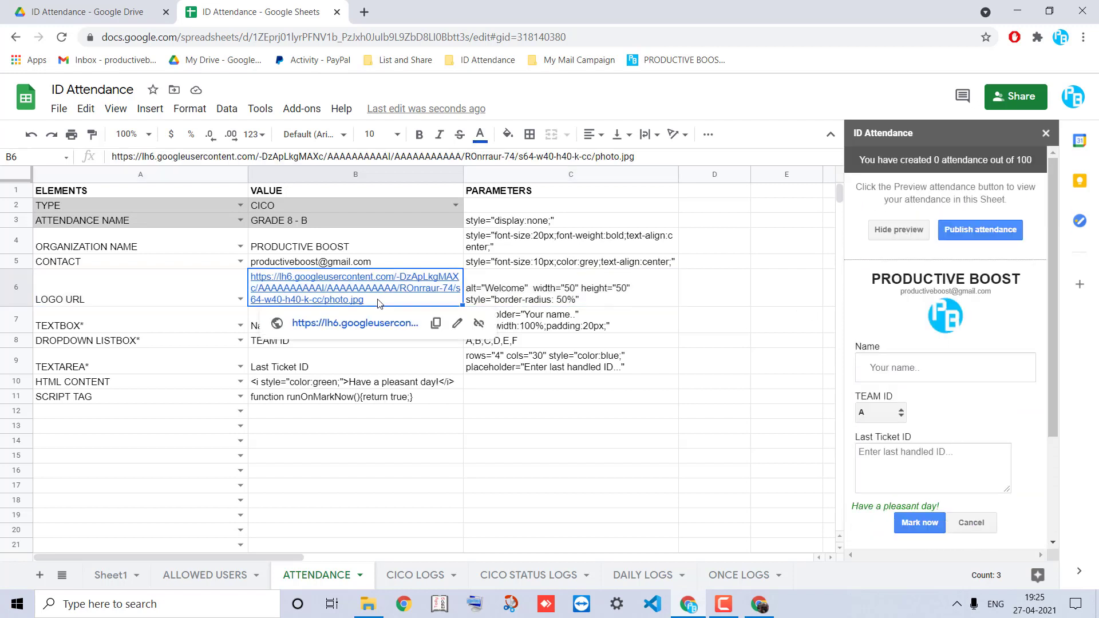
click(510, 300)
right_click(508, 301)
click(489, 301)
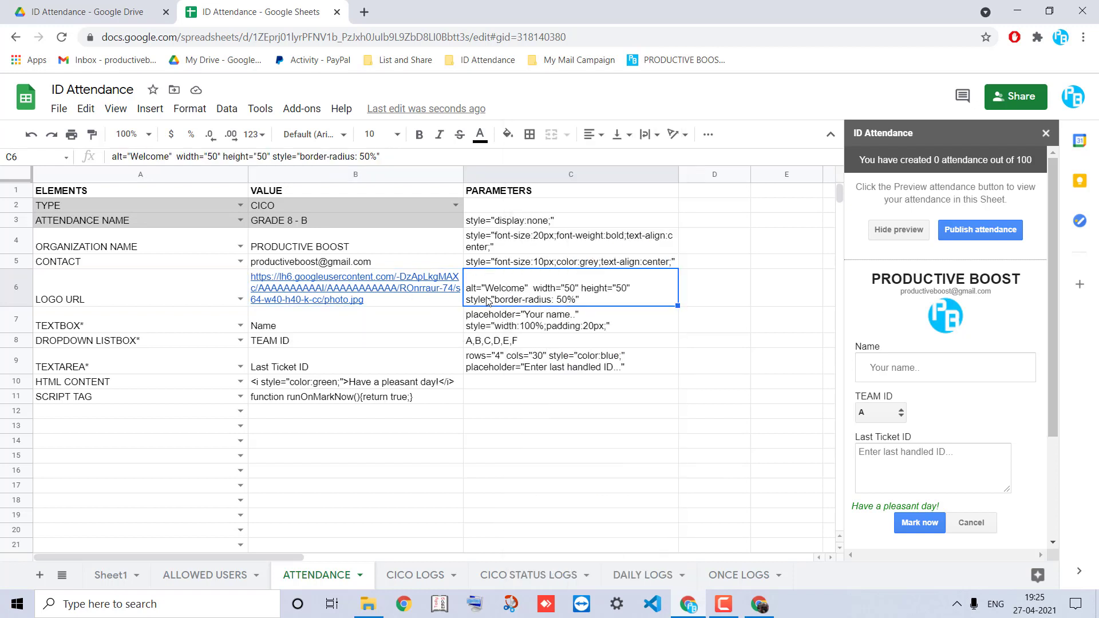
double_click(490, 300)
click(722, 276)
key(BackSpace)
text(1)
key(Return)
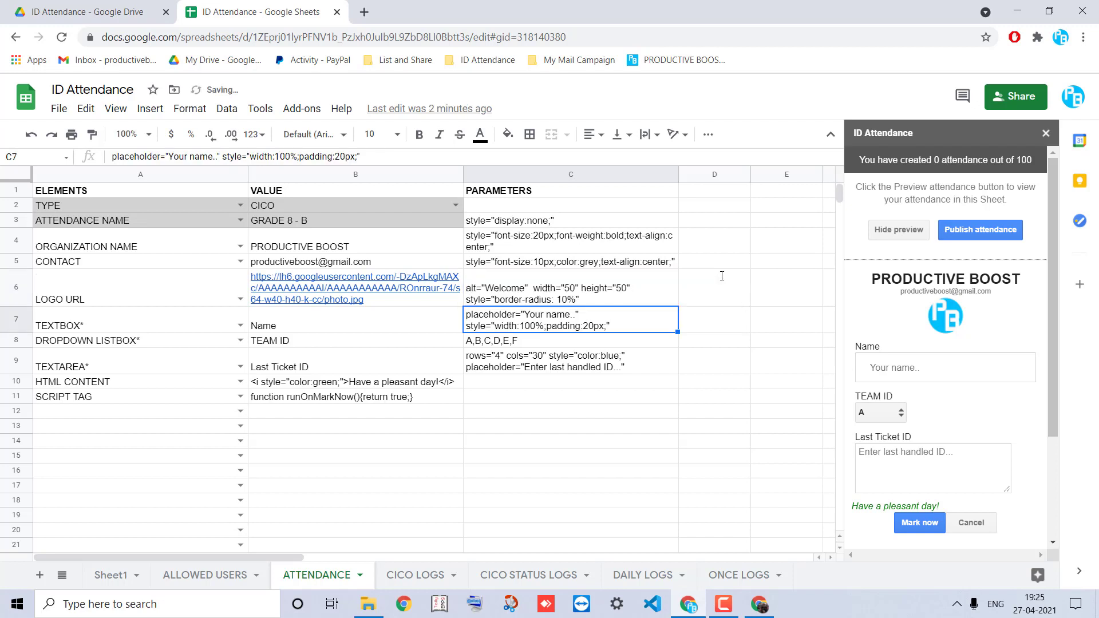
Set the logo width and height parameters in C6 to 100
click(625, 293)
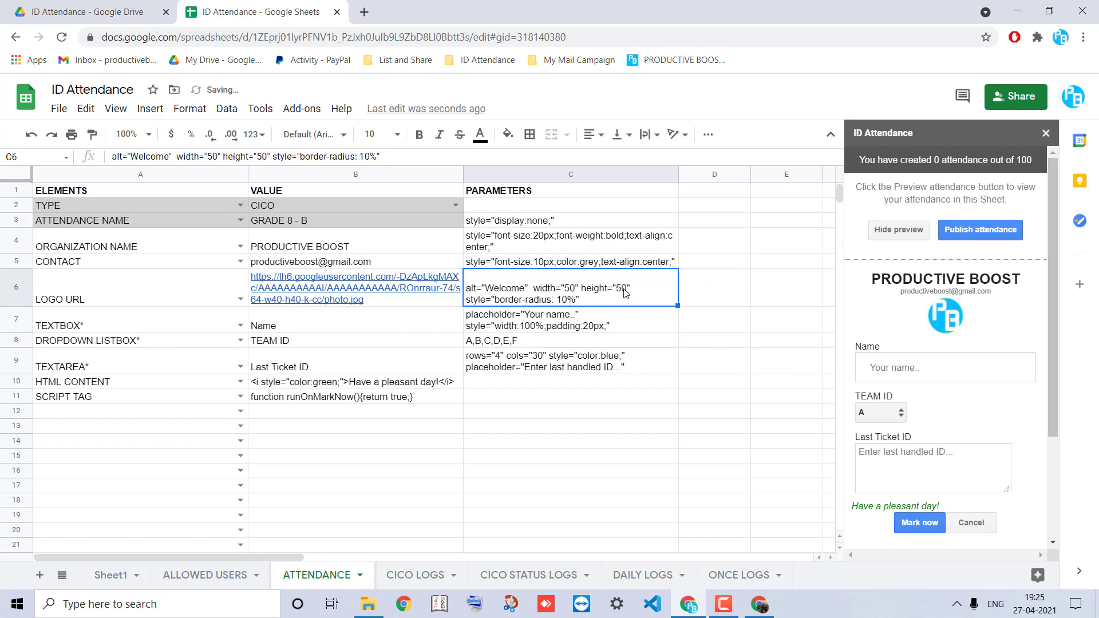
double_click(625, 293)
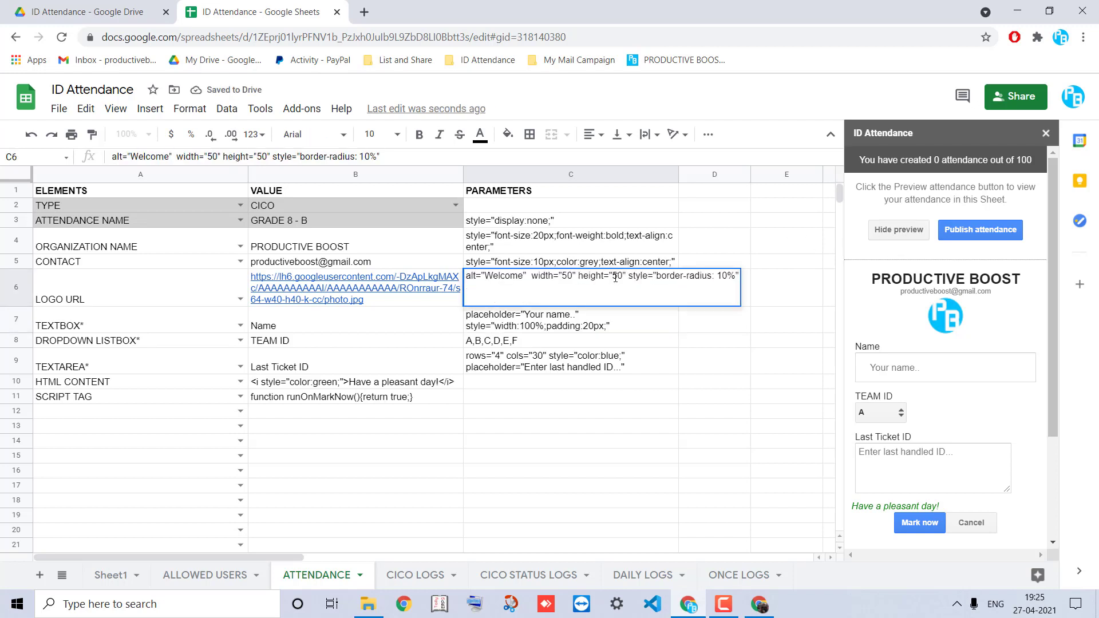
key(Delete)
text(10)
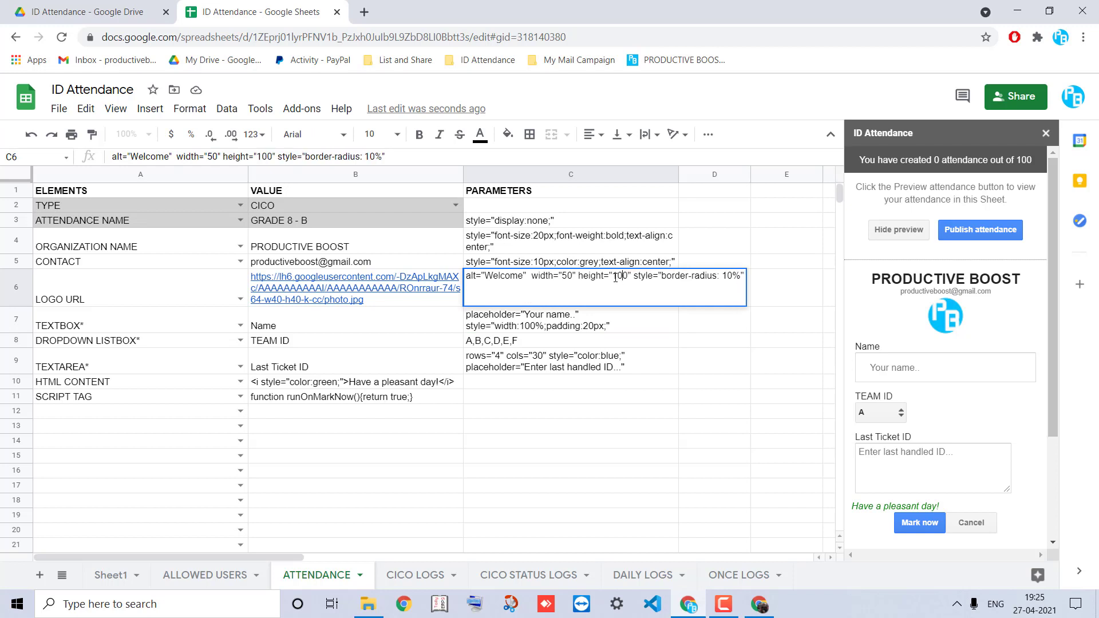
key(BackSpace)
text(10)
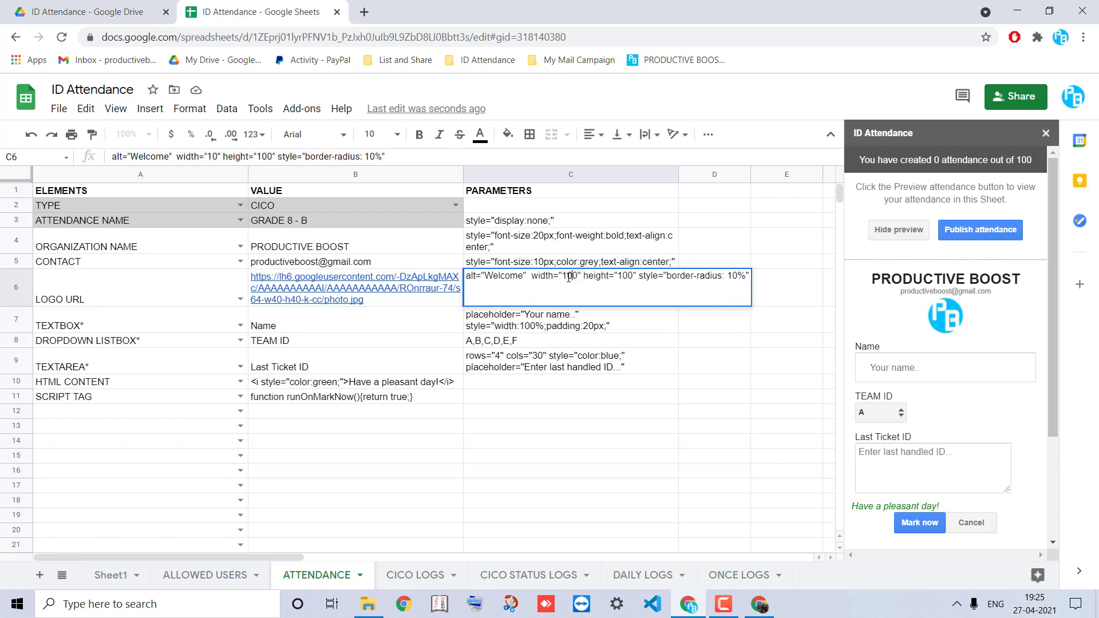
key(Return)
Regenerate the attendance preview to show the larger logo
click(878, 229)
click(907, 236)
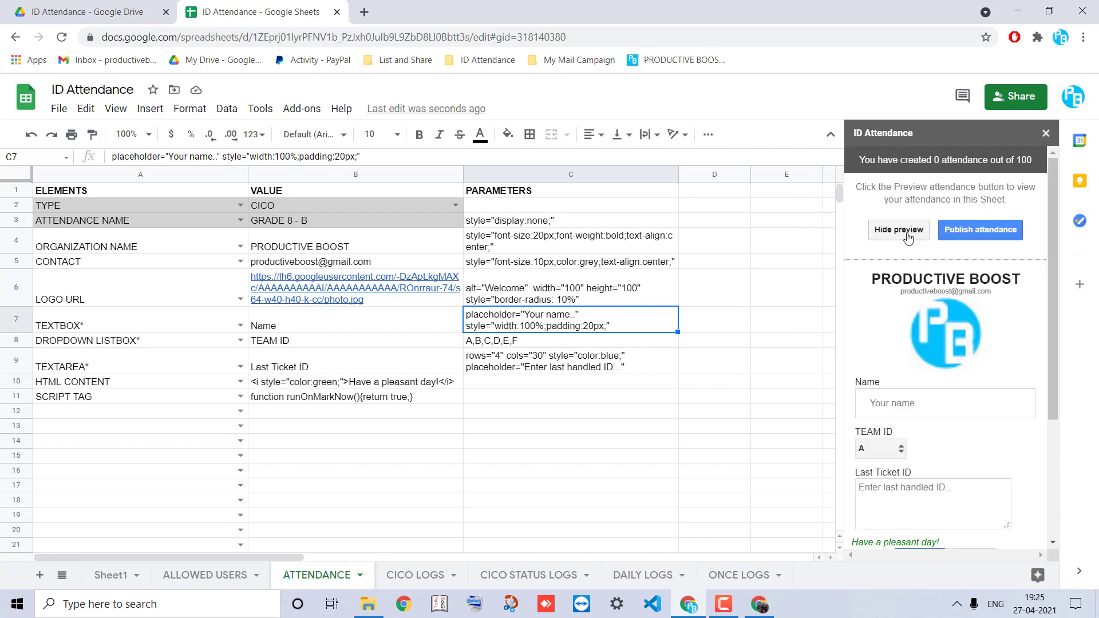
scroll(913, 371, down, 1)
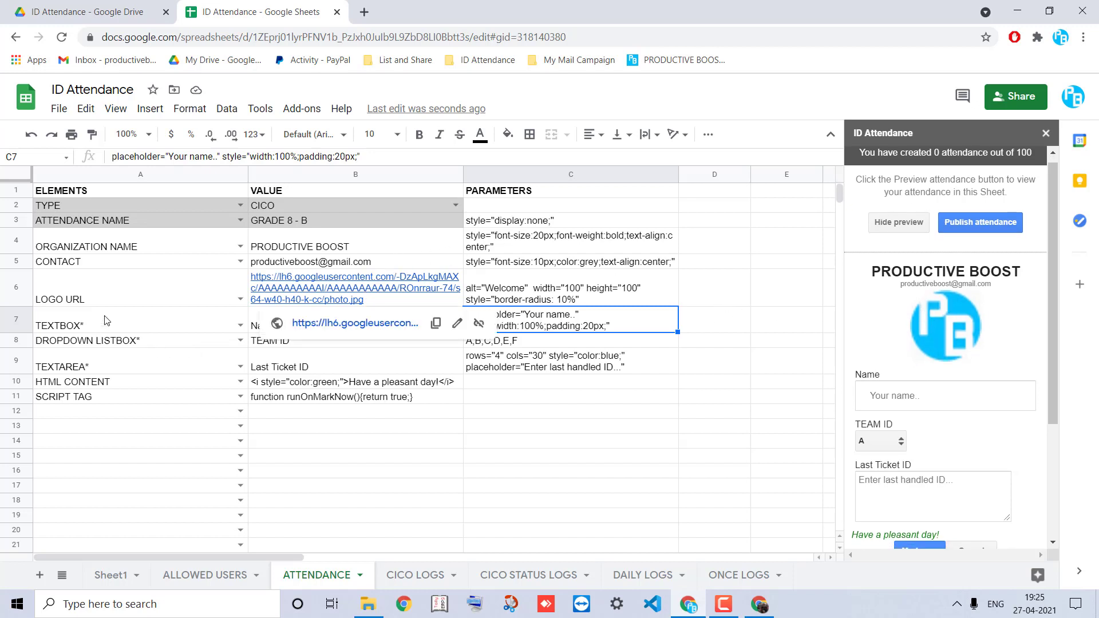
click(579, 299)
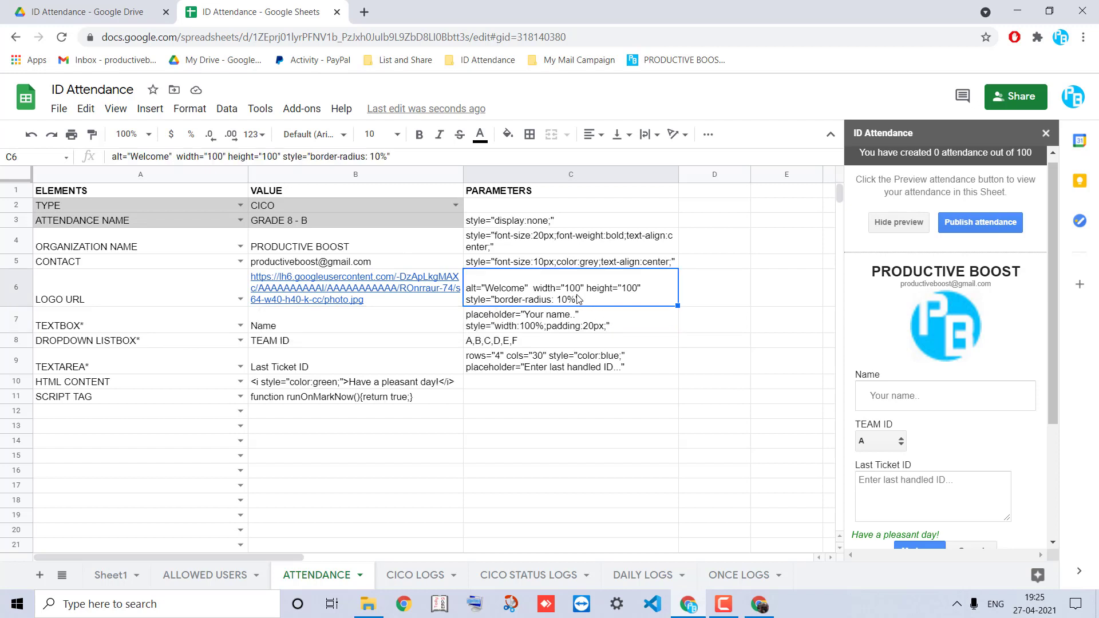
Insert an empty row 7 above the Name row in the form setup
click(147, 298)
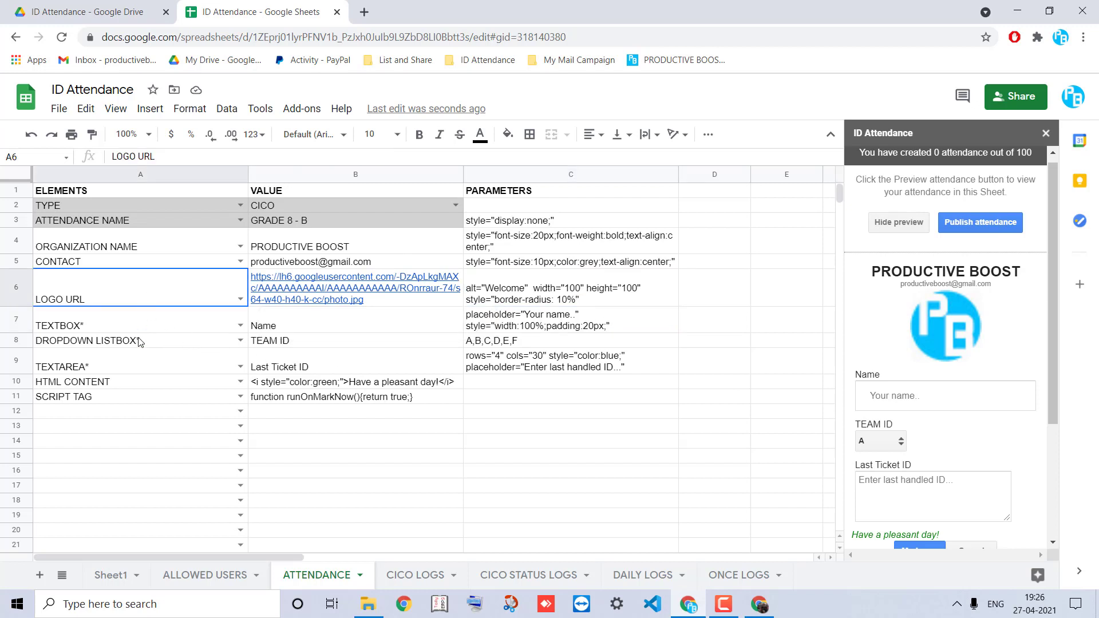
shift+click(137, 372)
shift+click(139, 379)
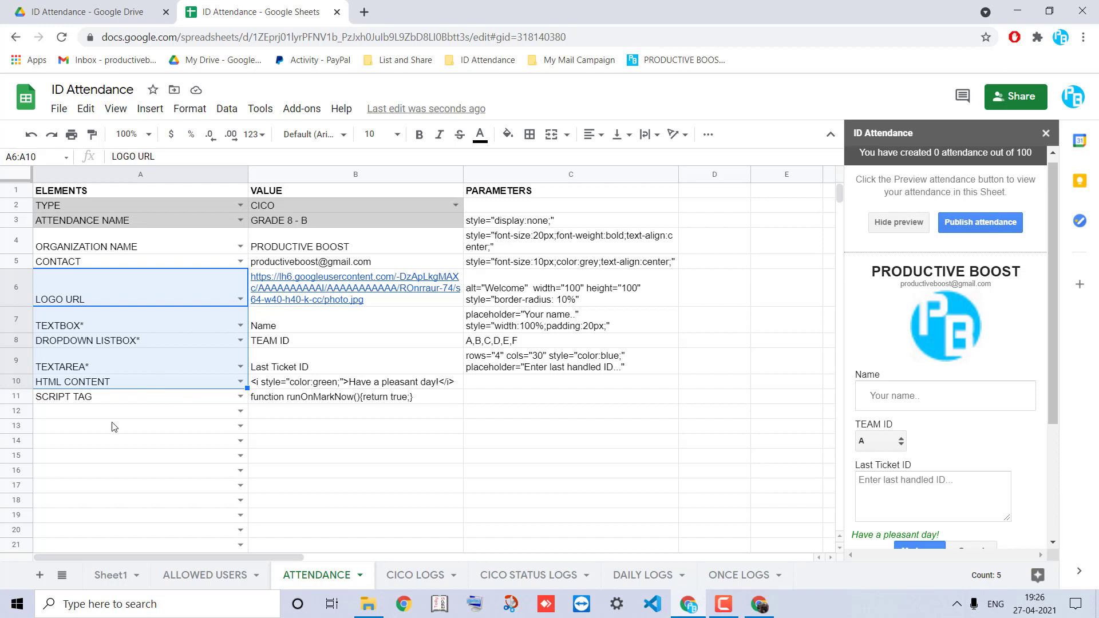
click(119, 382)
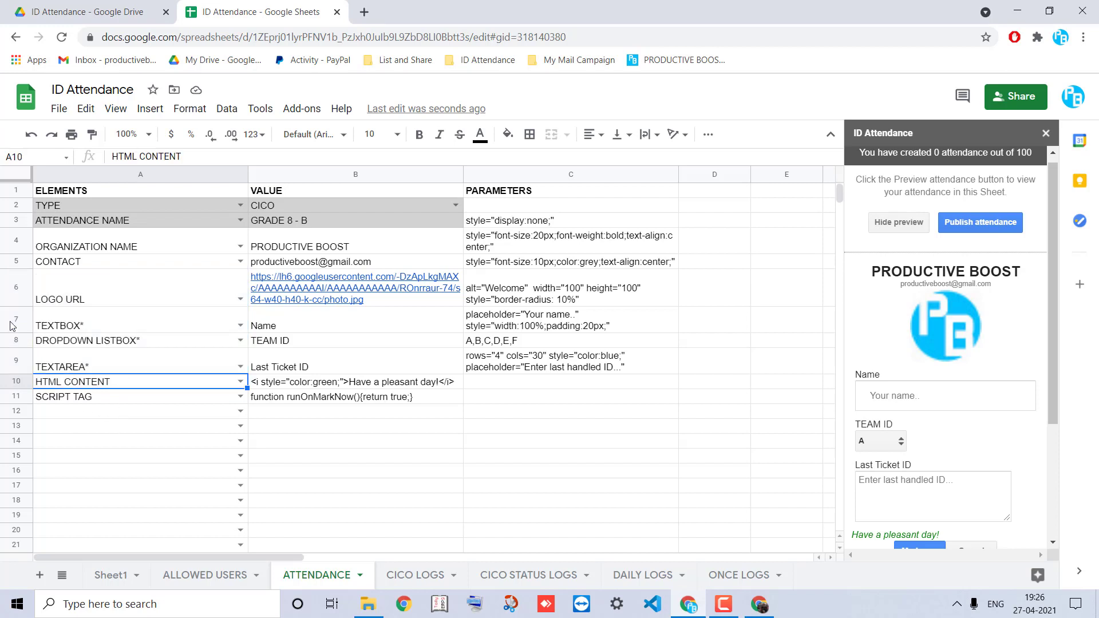
click(10, 326)
right_click(10, 326)
click(82, 268)
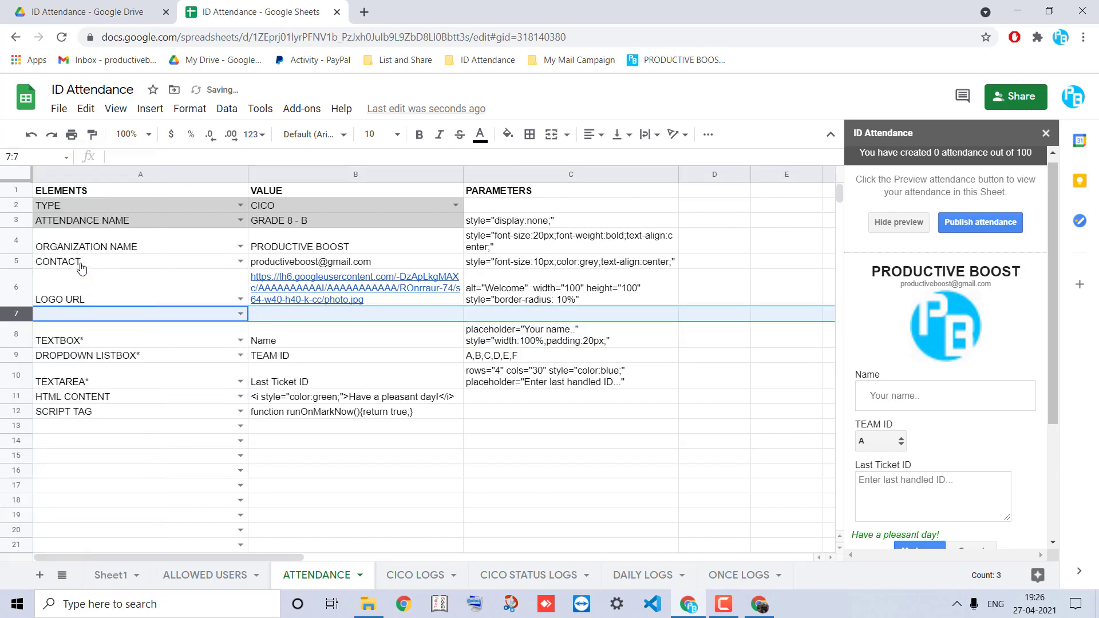
Make A7 a TEXTBOX element labelled 'Enter email ID' in B7
click(241, 314)
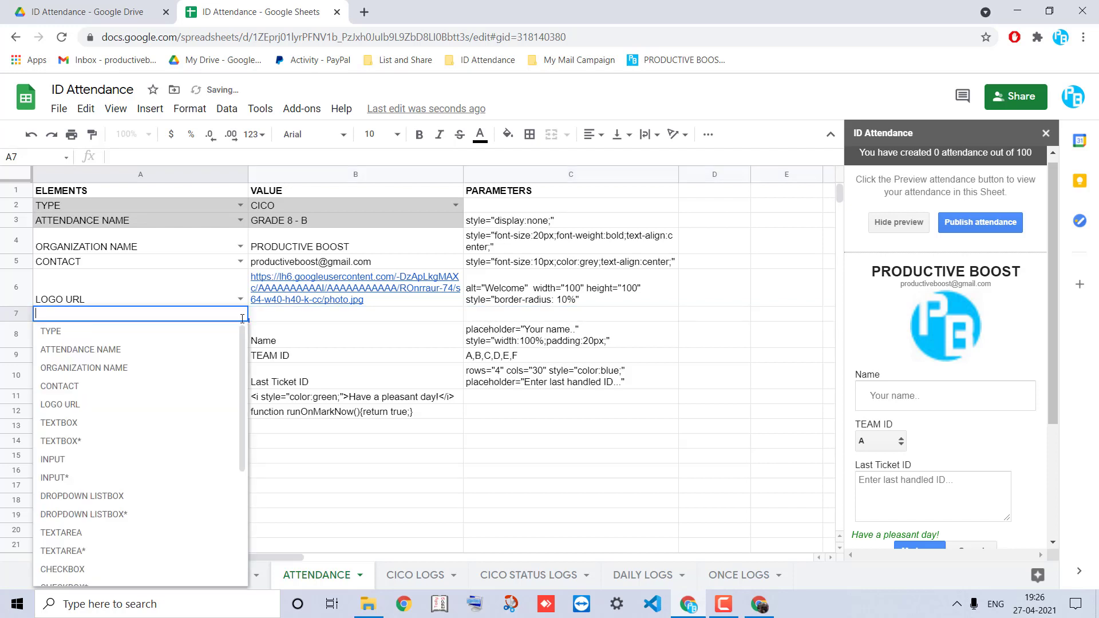
text(TEXT)
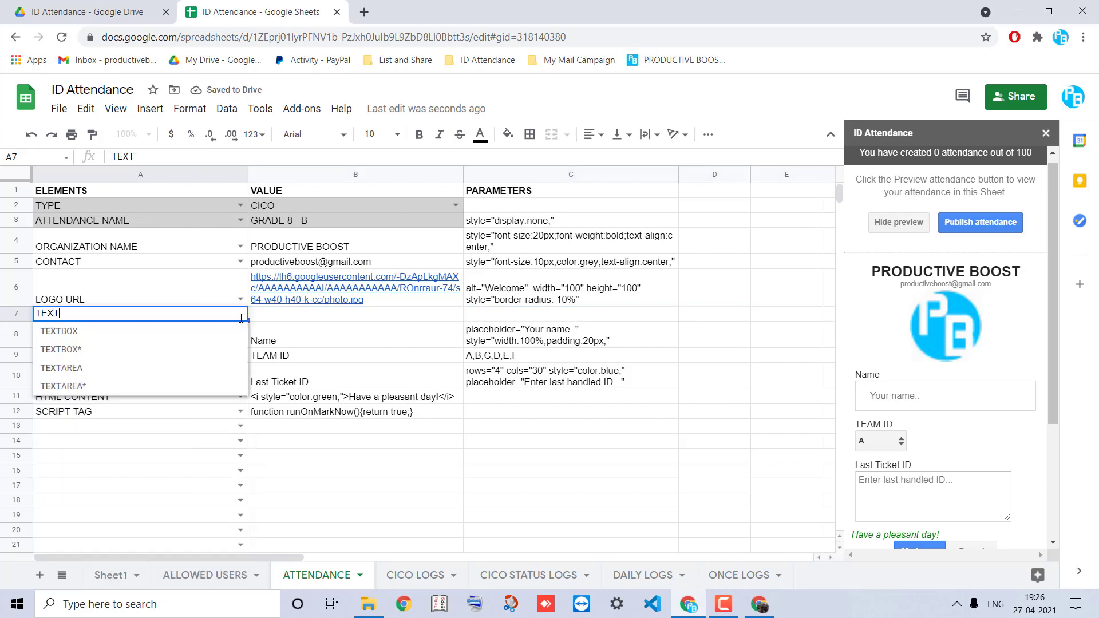
click(175, 332)
click(307, 318)
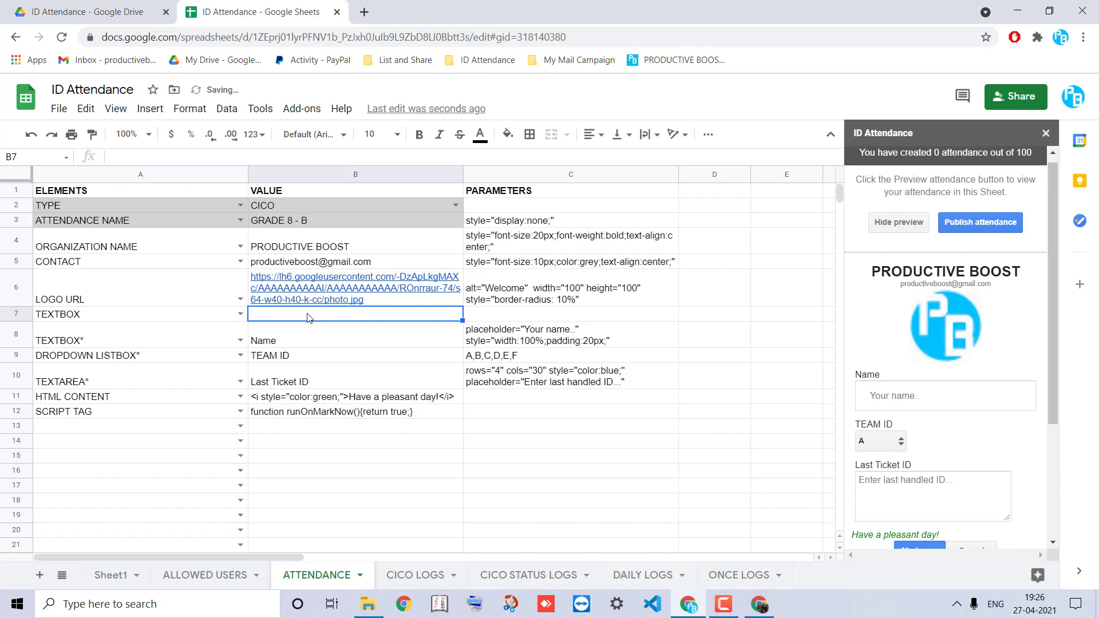
text(Enter )
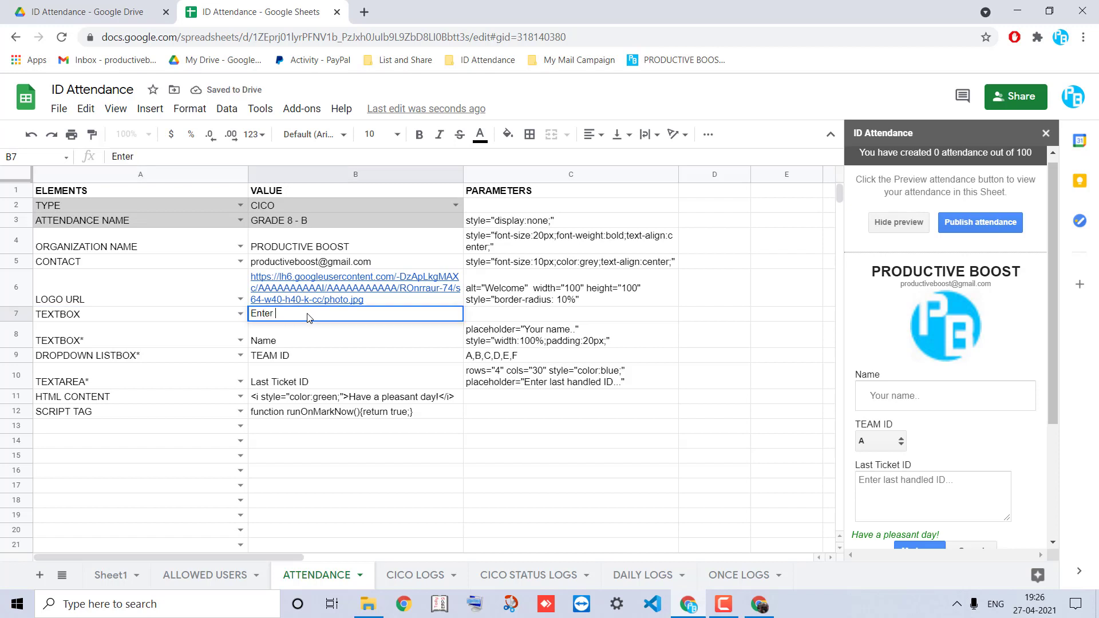
text(email iD)
key(Return)
Set C7's parameters to placeholder="Enter email id.." and refresh the preview
key(Up)
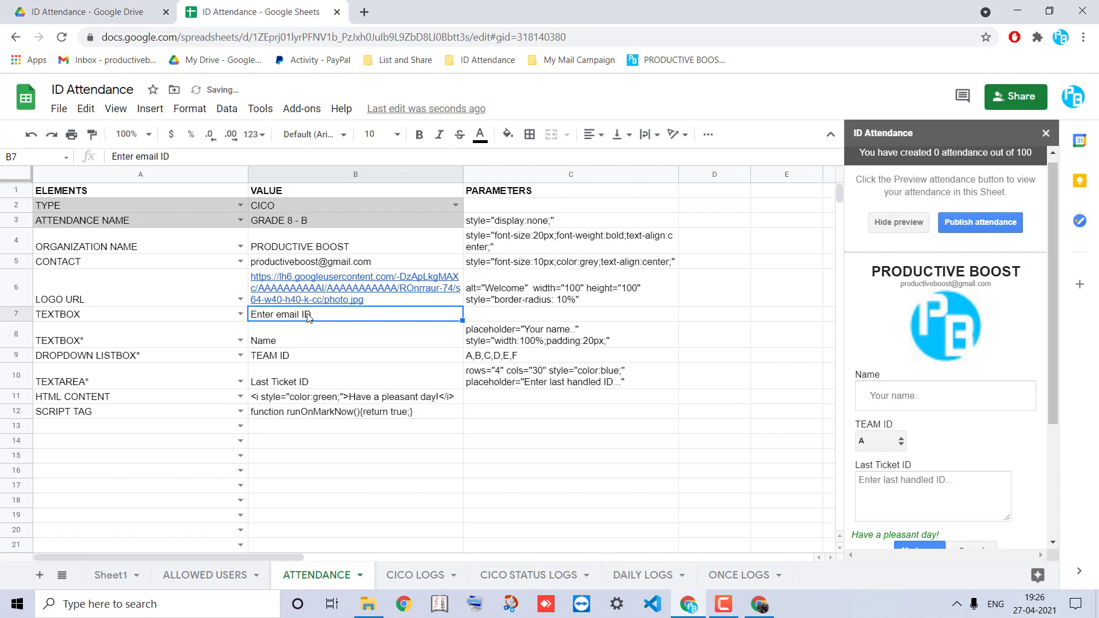
key(Right)
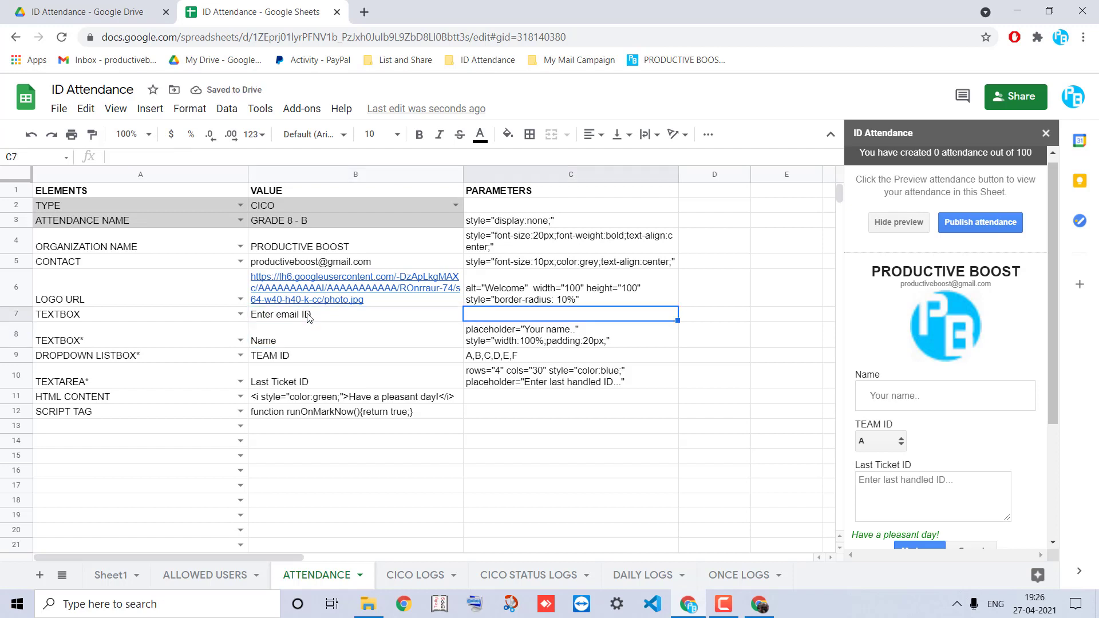
text(placehol)
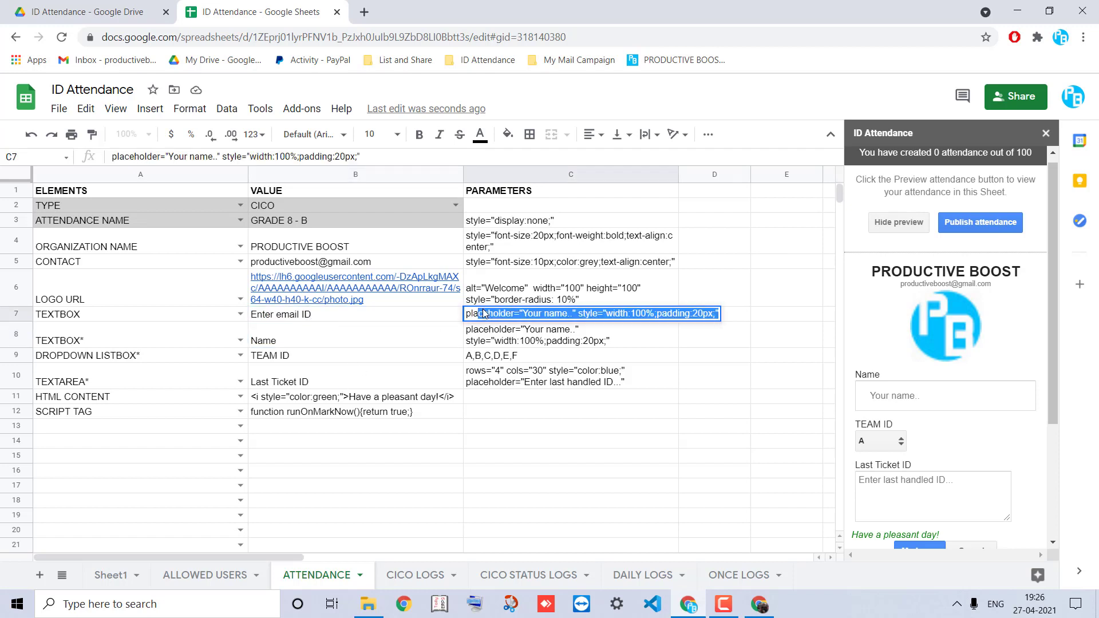
click(529, 315)
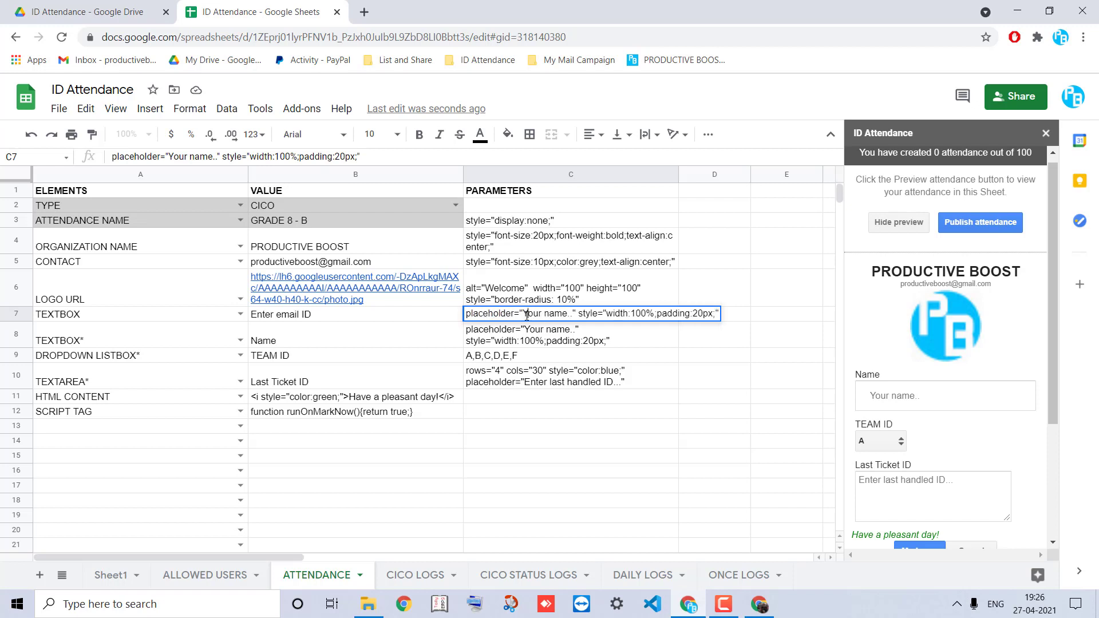
shift+click(567, 313)
text(Email)
key(BackSpace)
key(BackSpace)
key(BackSpace)
key(BackSpace)
text(nter email id)
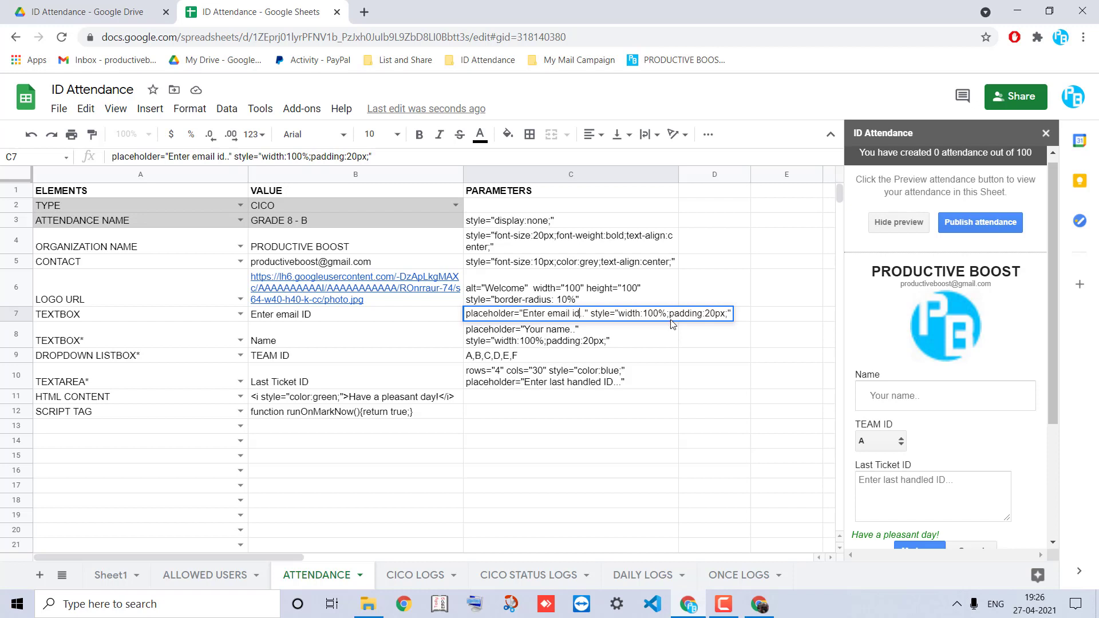
key(Return)
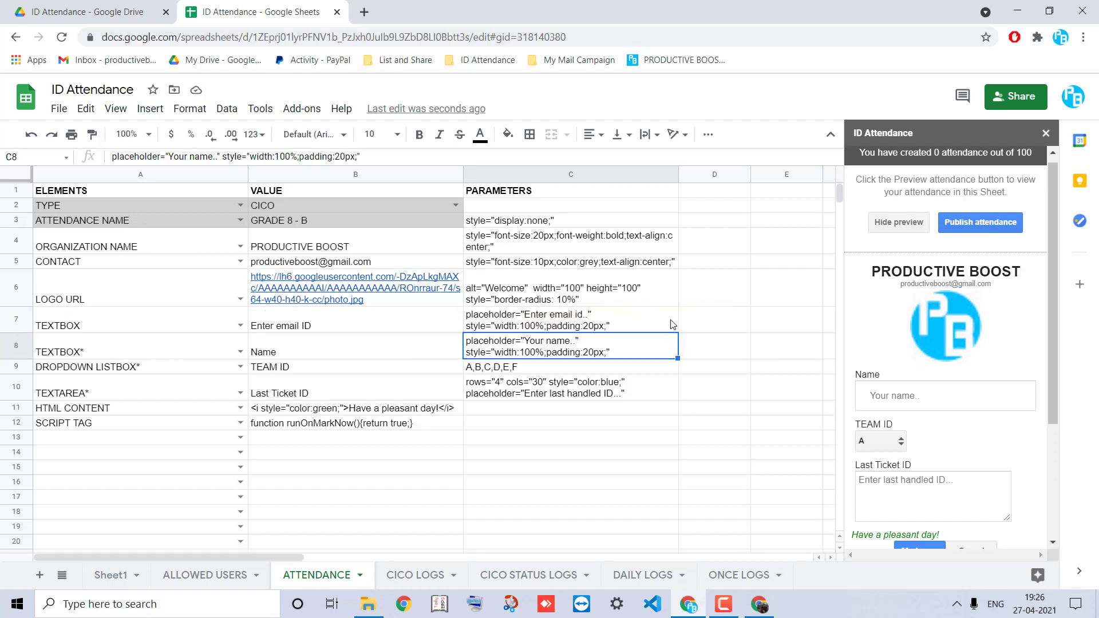
click(904, 229)
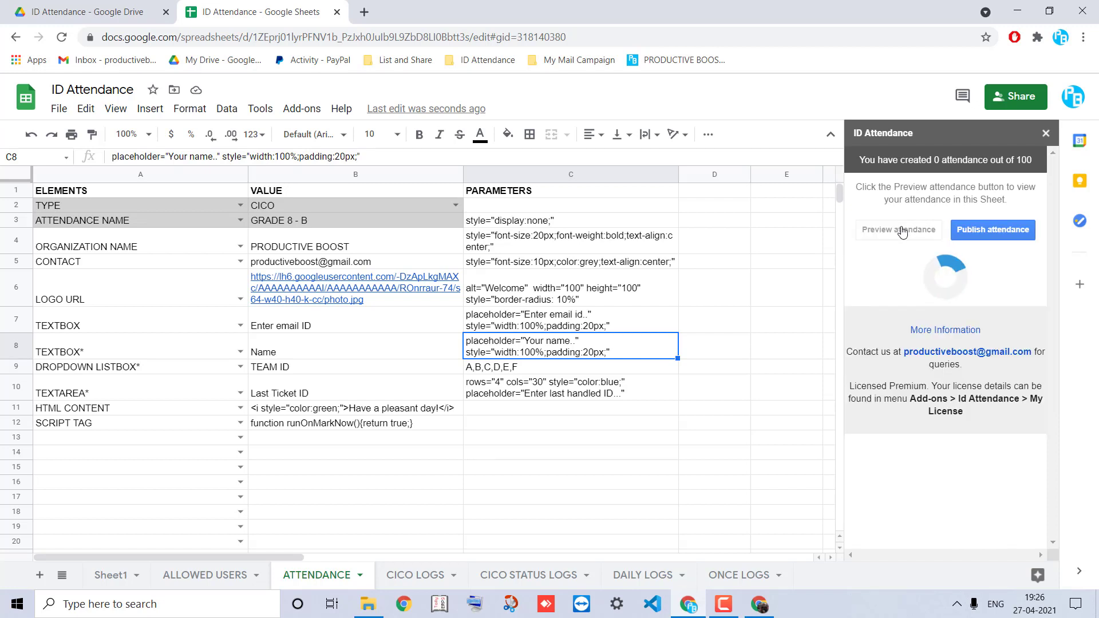
Scroll through the preview and try the new Enter email ID box
scroll(878, 303, down, 2)
scroll(887, 291, down, 1)
scroll(886, 292, up, 1)
scroll(886, 291, up, 1)
scroll(886, 291, down, 2)
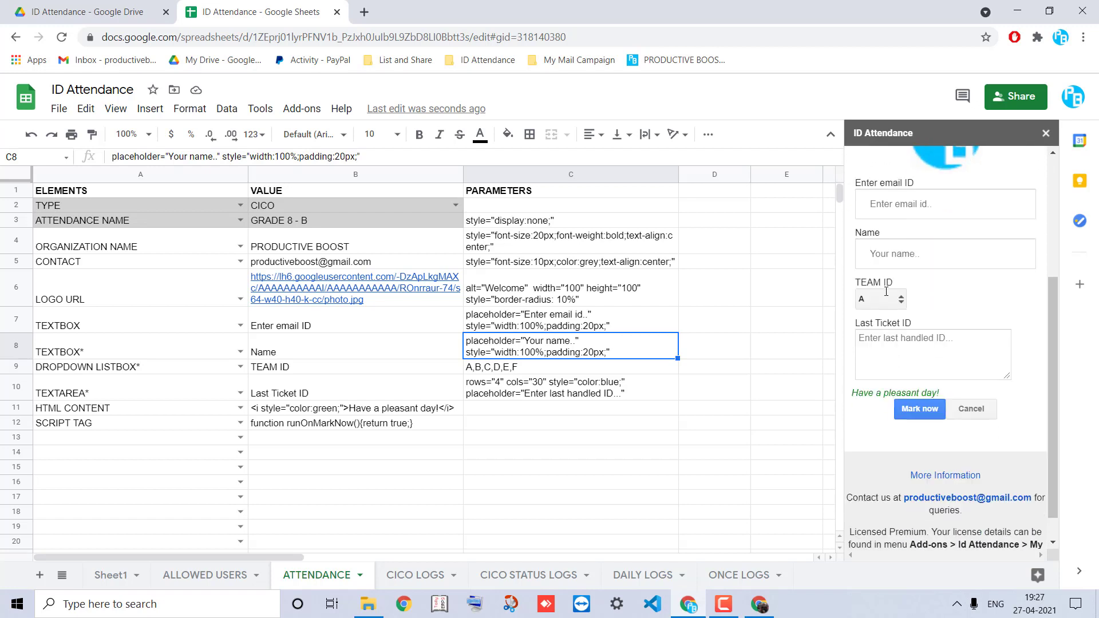
click(903, 204)
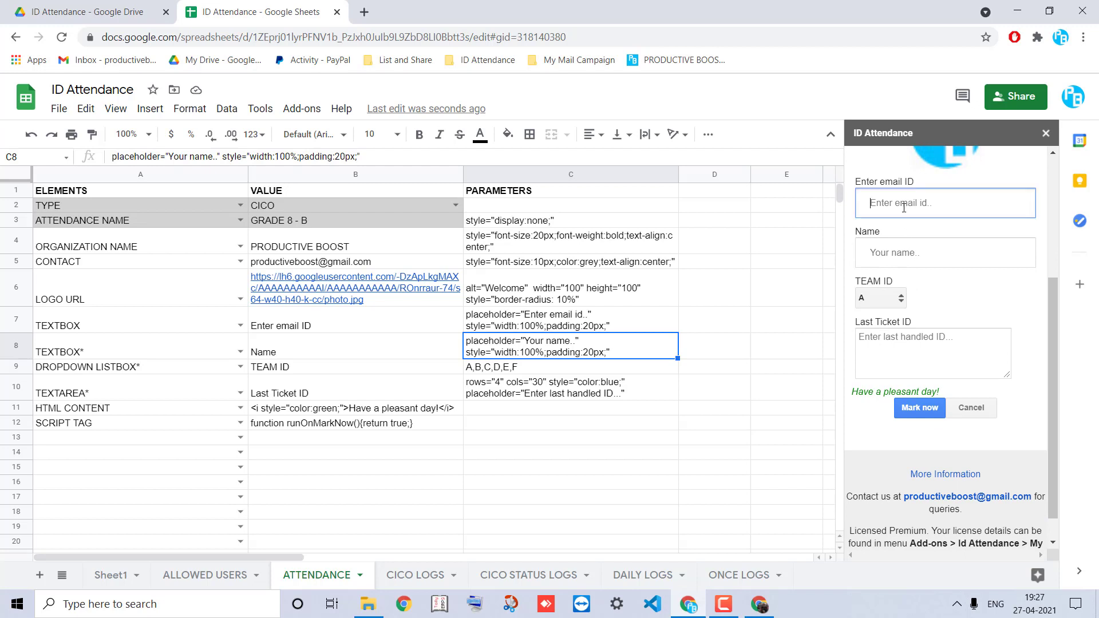
scroll(883, 509, down, 1)
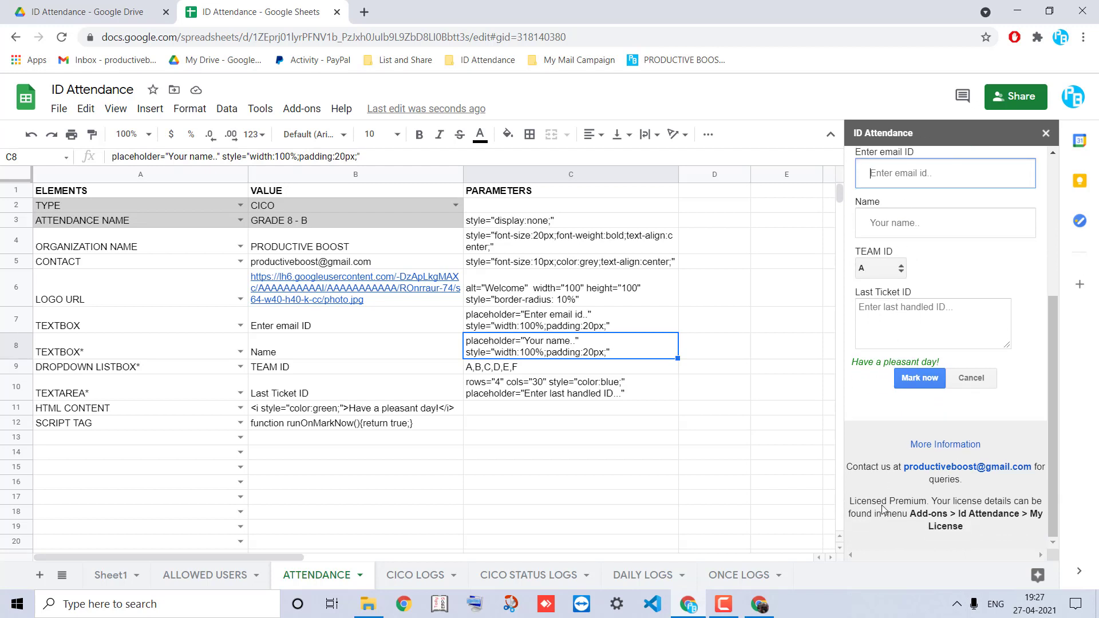
Look through the CICO LOGS, CICO STATUS LOGS, DAILY LOGS and ONCE LOGS sheets, then return to ATTENDANCE
click(424, 575)
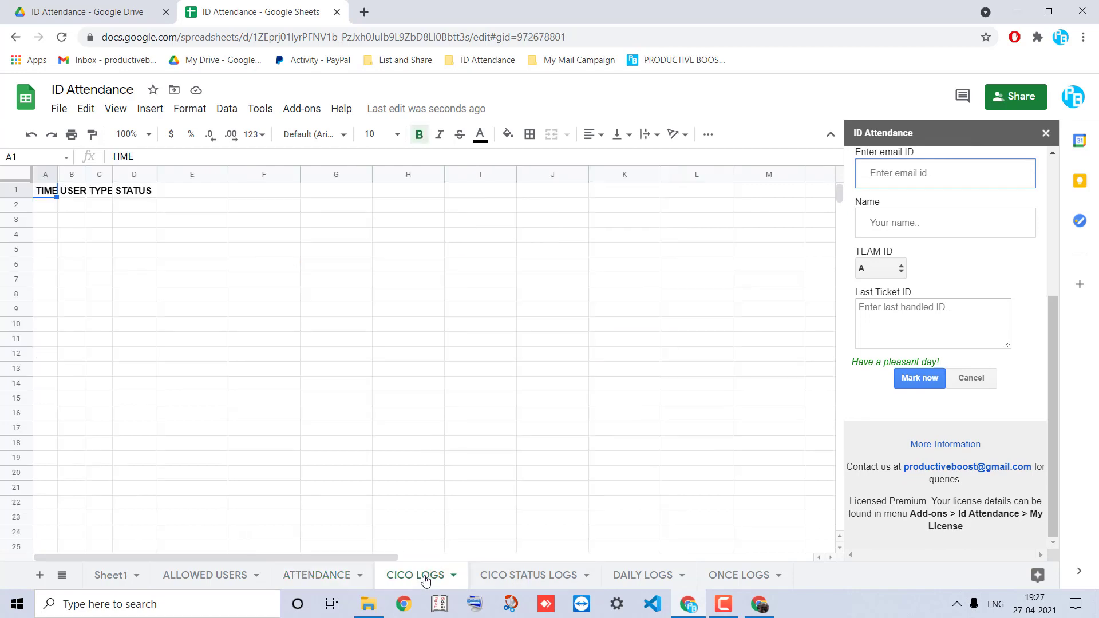
click(510, 581)
click(652, 577)
click(737, 577)
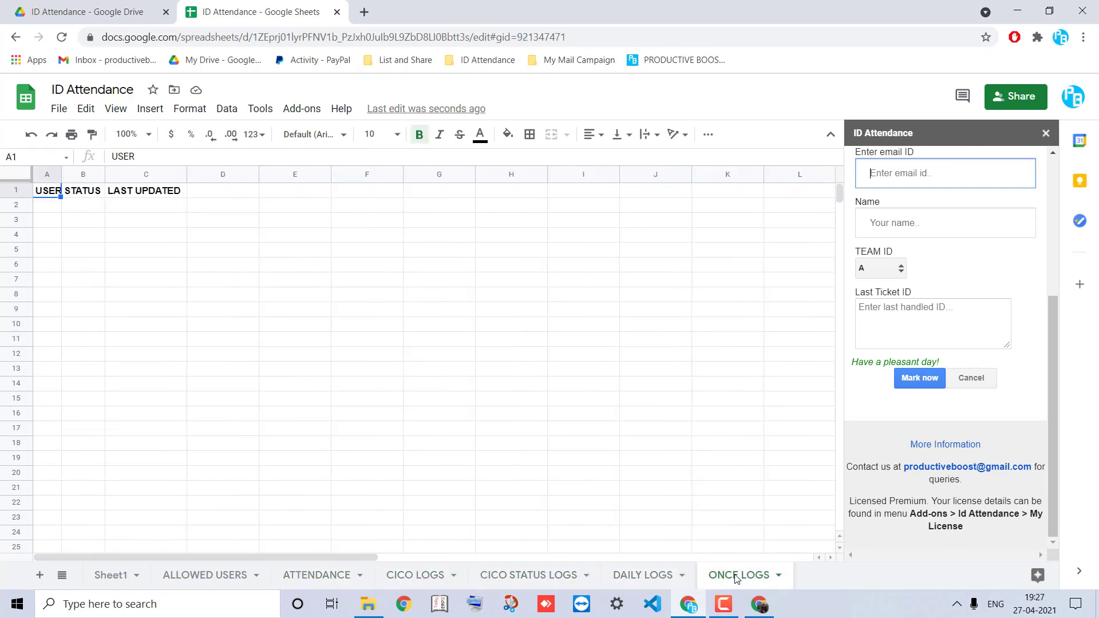
click(332, 579)
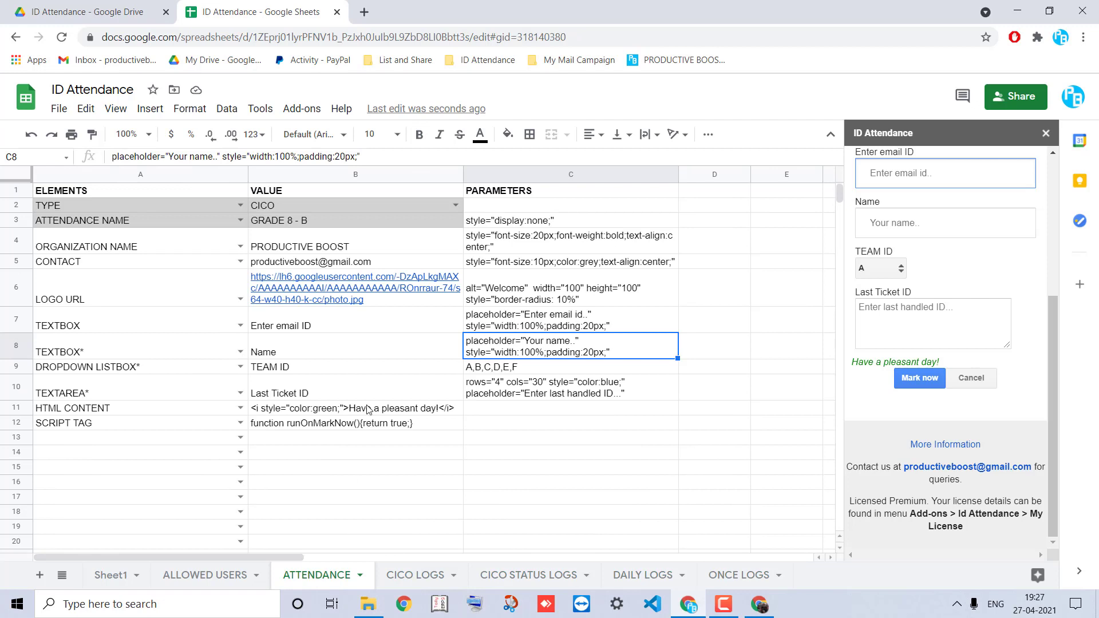
scroll(932, 340, up, 5)
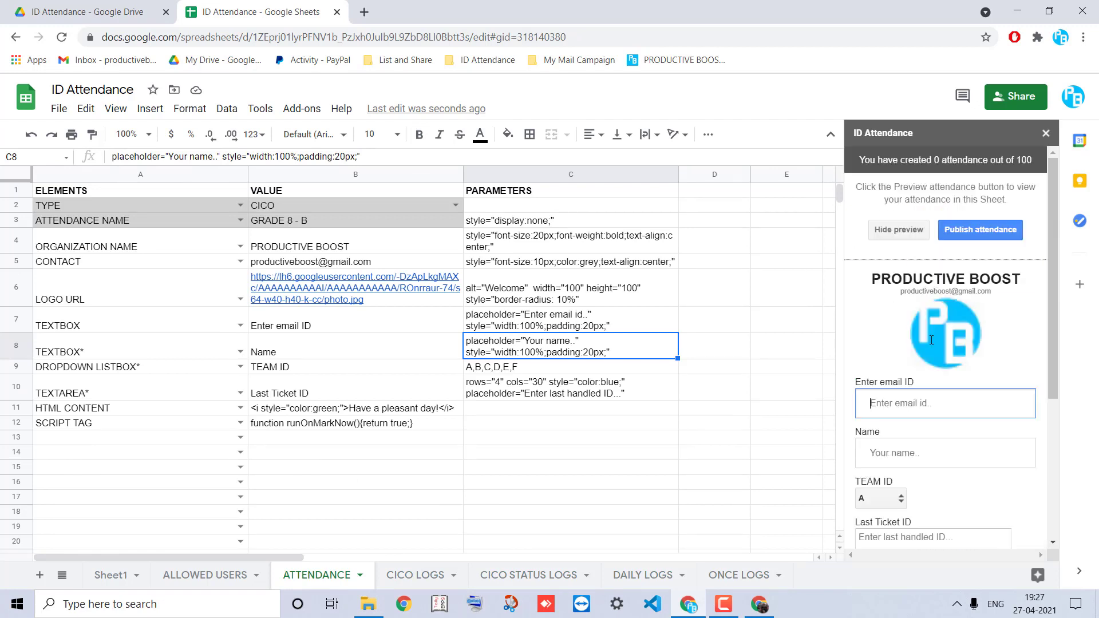
Publish the GRADE 8 - B attendance and refresh the add-on panel
click(978, 232)
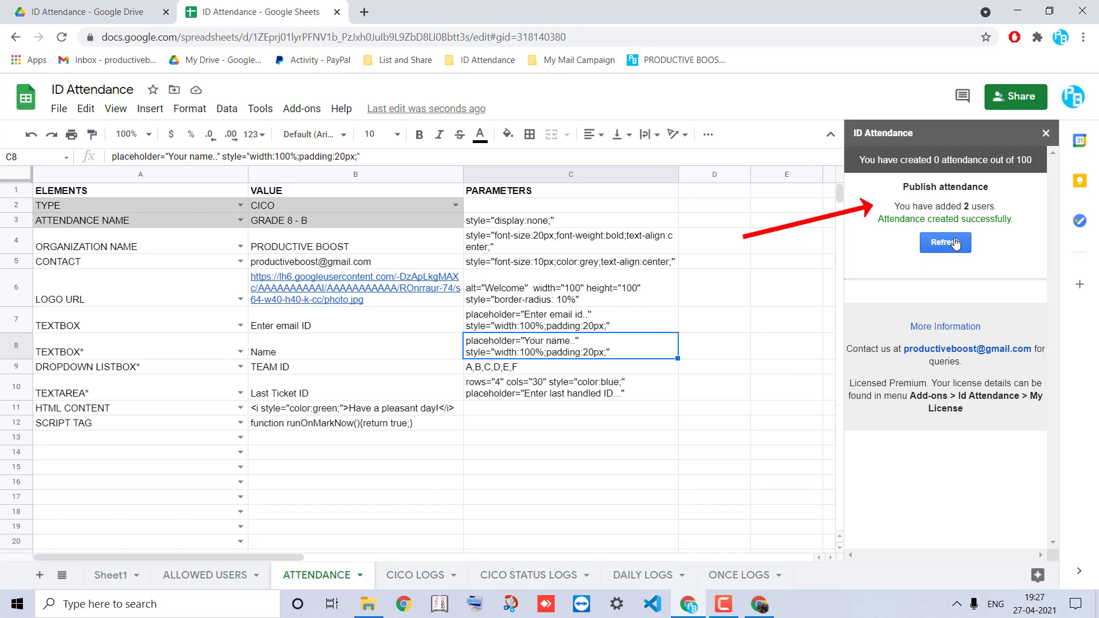
click(950, 244)
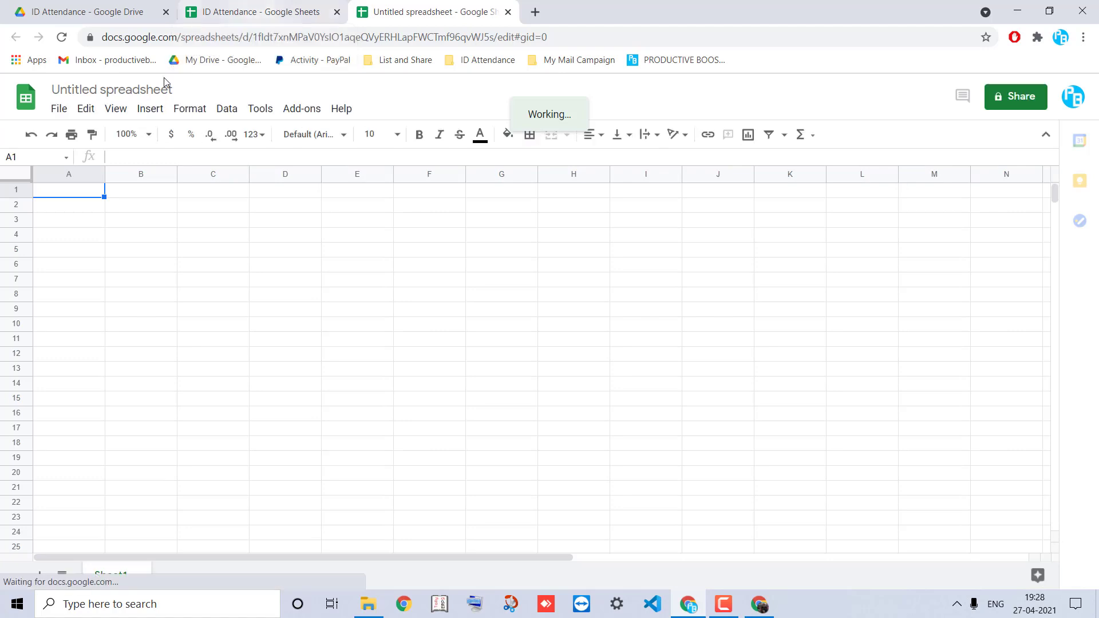
Rename the new spreadsheet to 'USER SHeet'
click(148, 89)
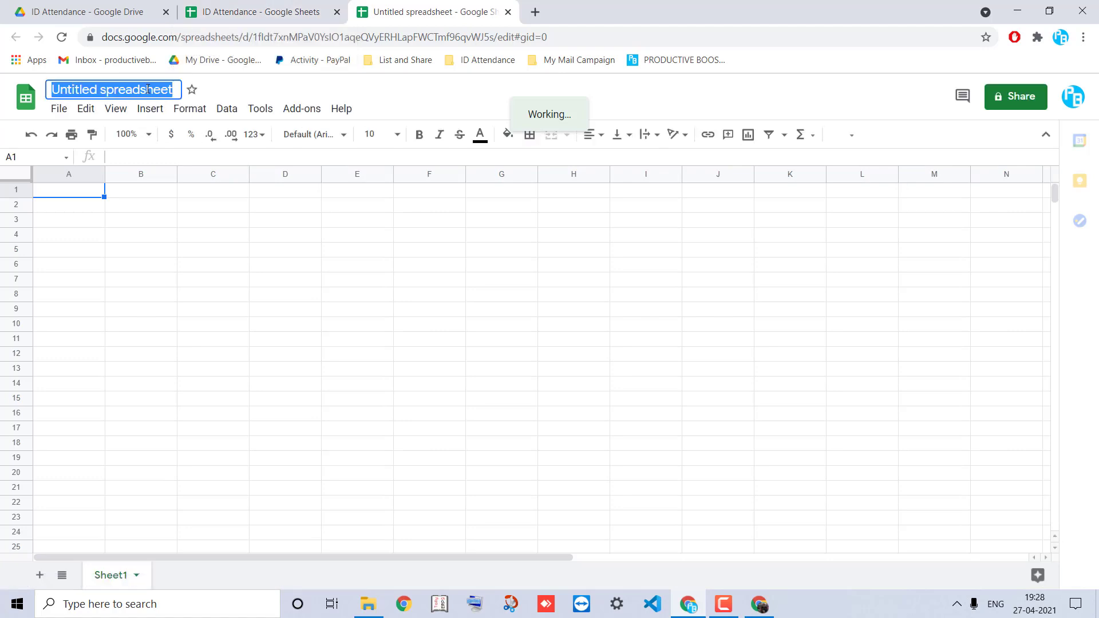
text(USER)
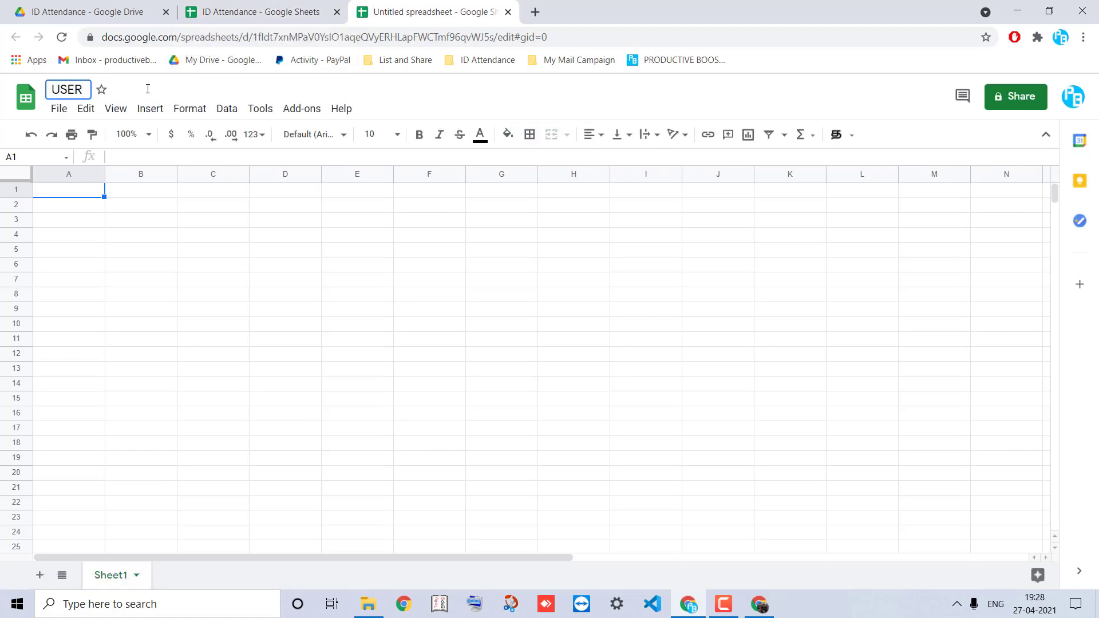
text( SHeet)
key(Return)
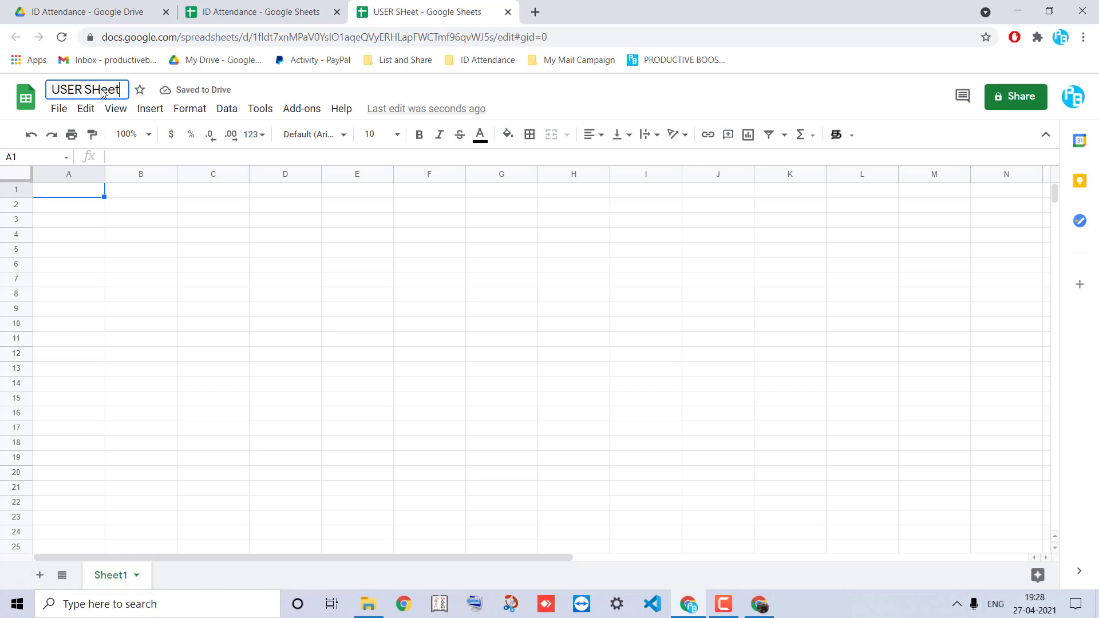
Launch the ID Attendance marking panel and find its attendance list empty
click(295, 109)
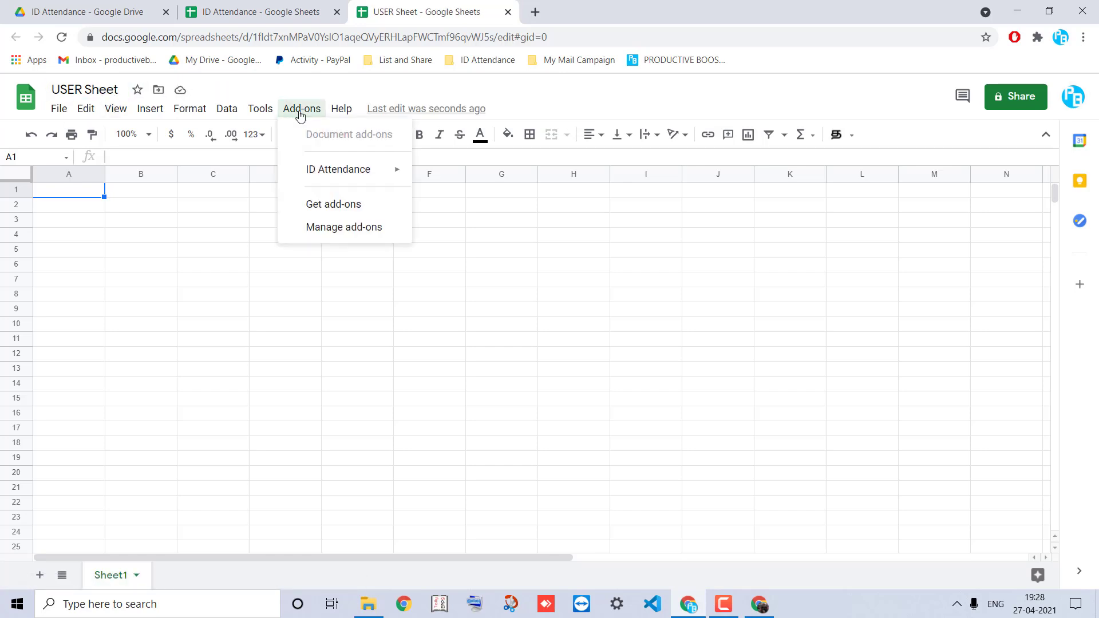
mouse_move(331, 179)
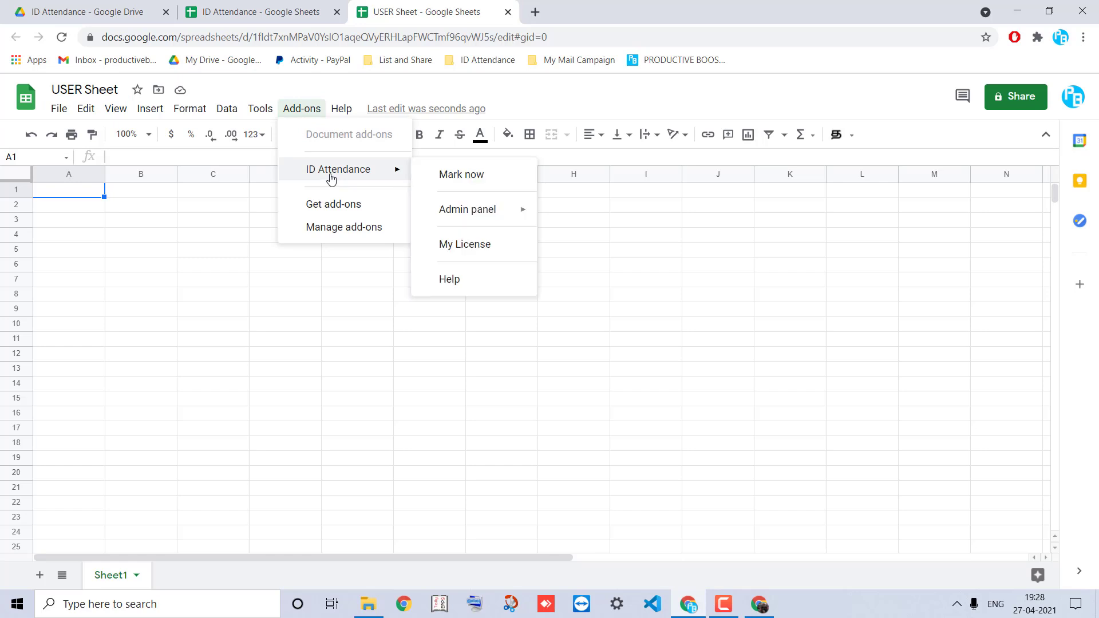
click(452, 174)
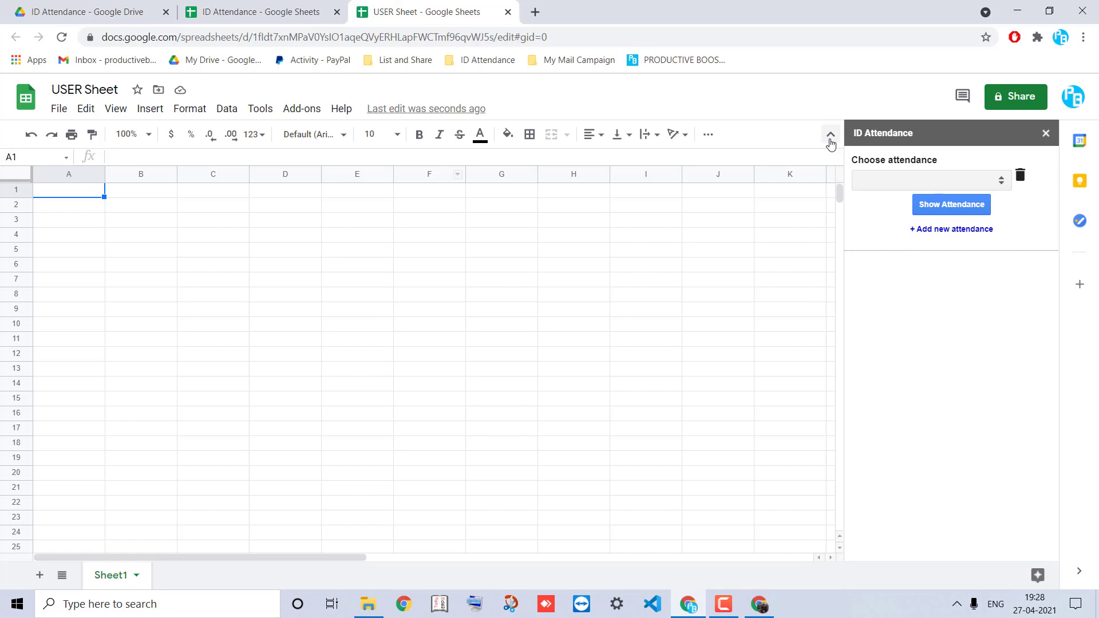
click(902, 183)
click(902, 183)
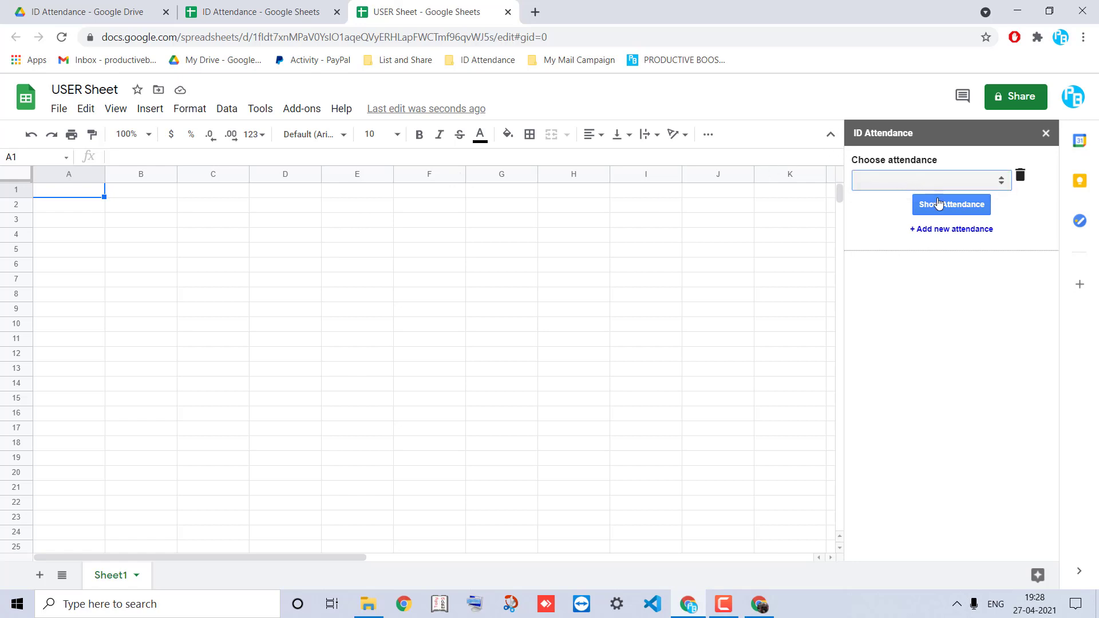
Import the owner's GRADE 8 - B attendance using the owner's e-mail, then load its form
drag(906, 230, 1002, 229)
click(1001, 229)
click(978, 230)
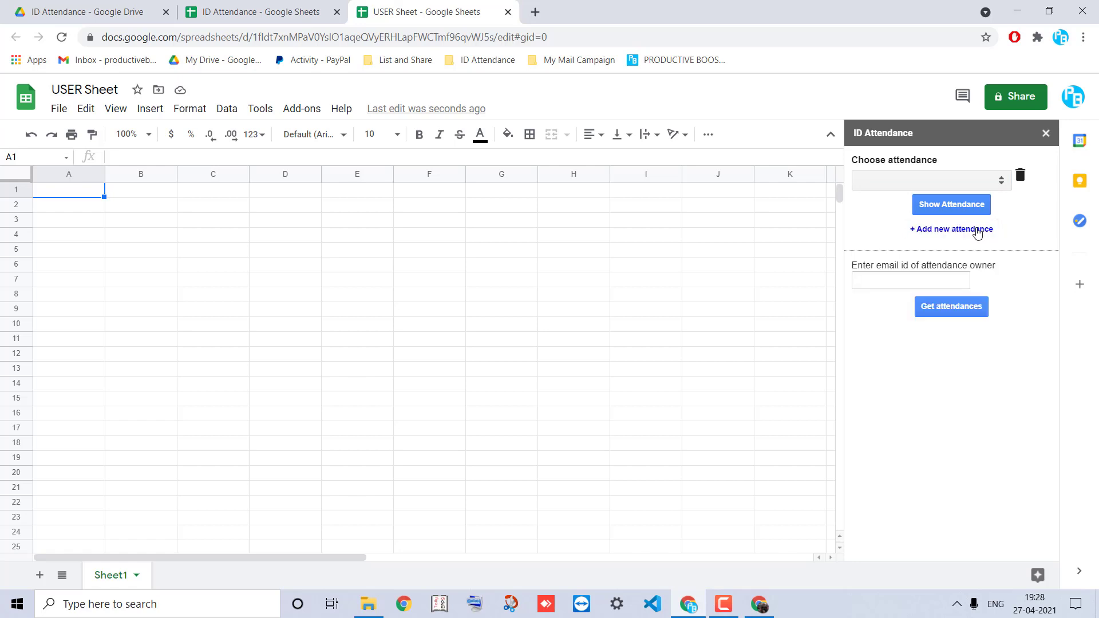
click(894, 280)
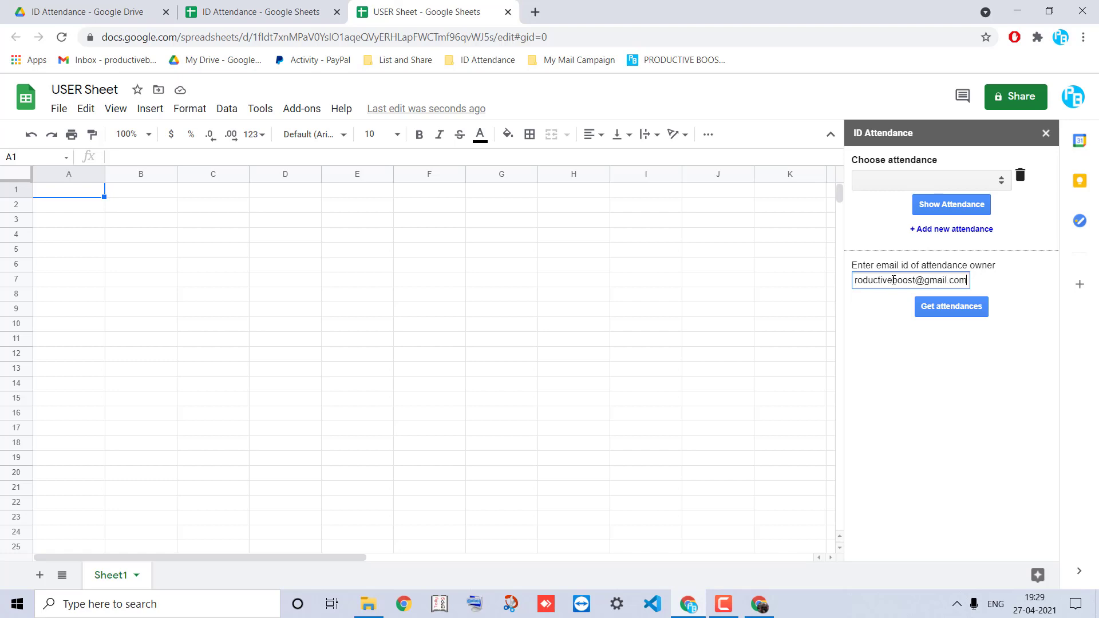
click(938, 309)
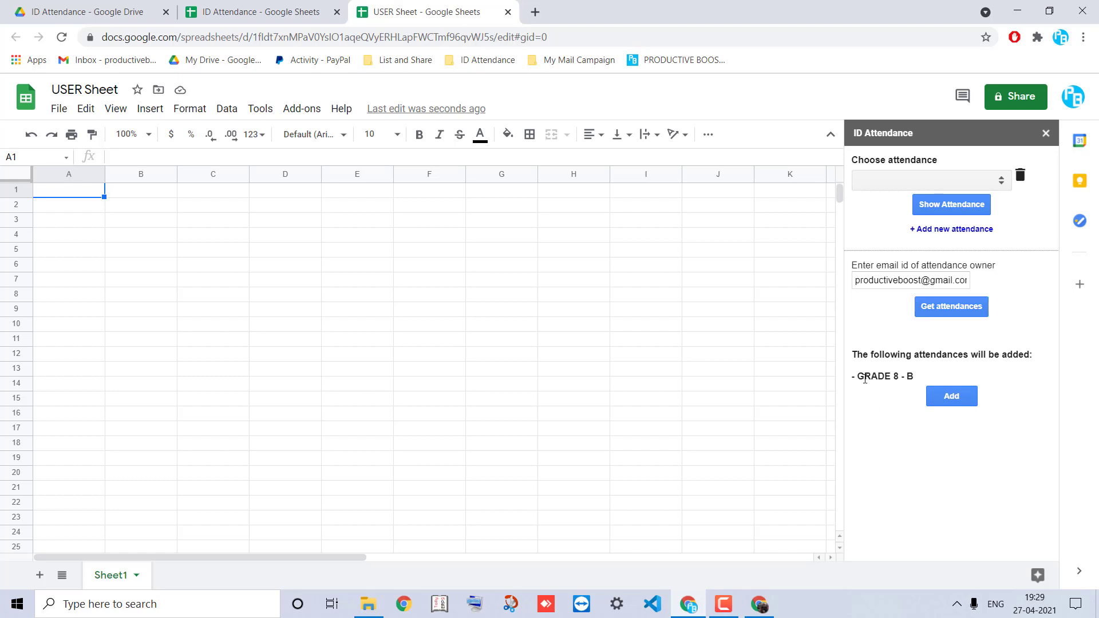
triple_click(864, 379)
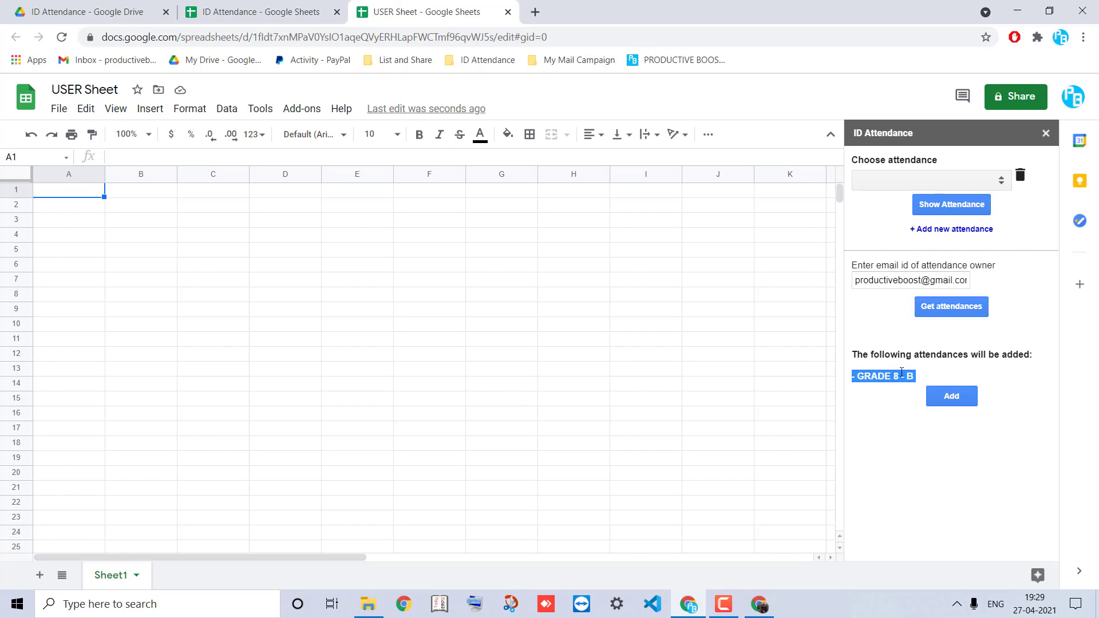
click(945, 399)
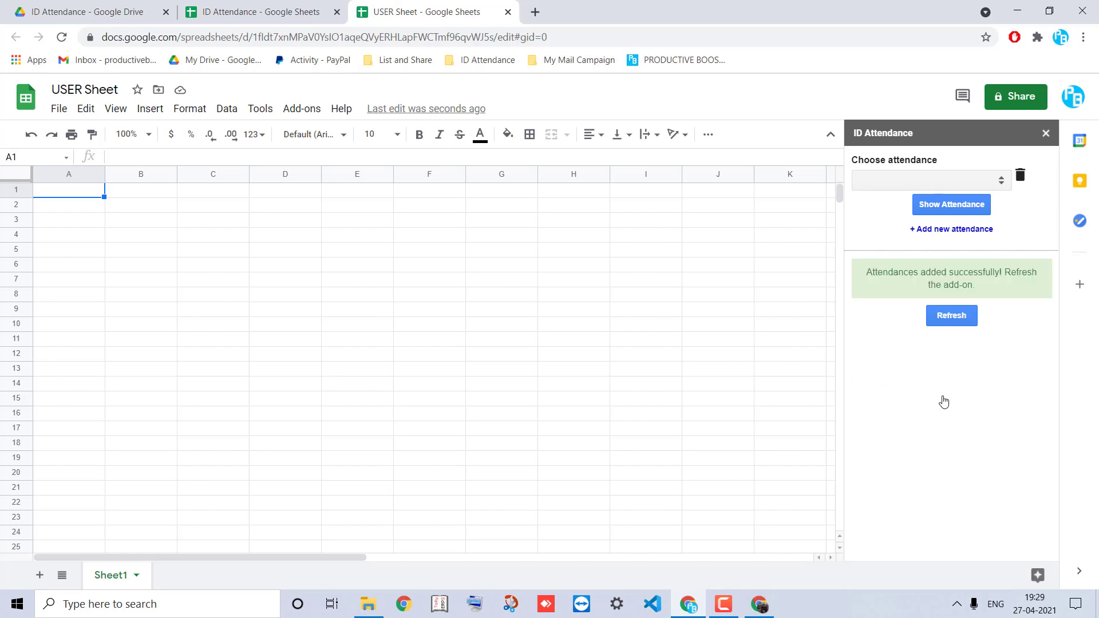
click(950, 319)
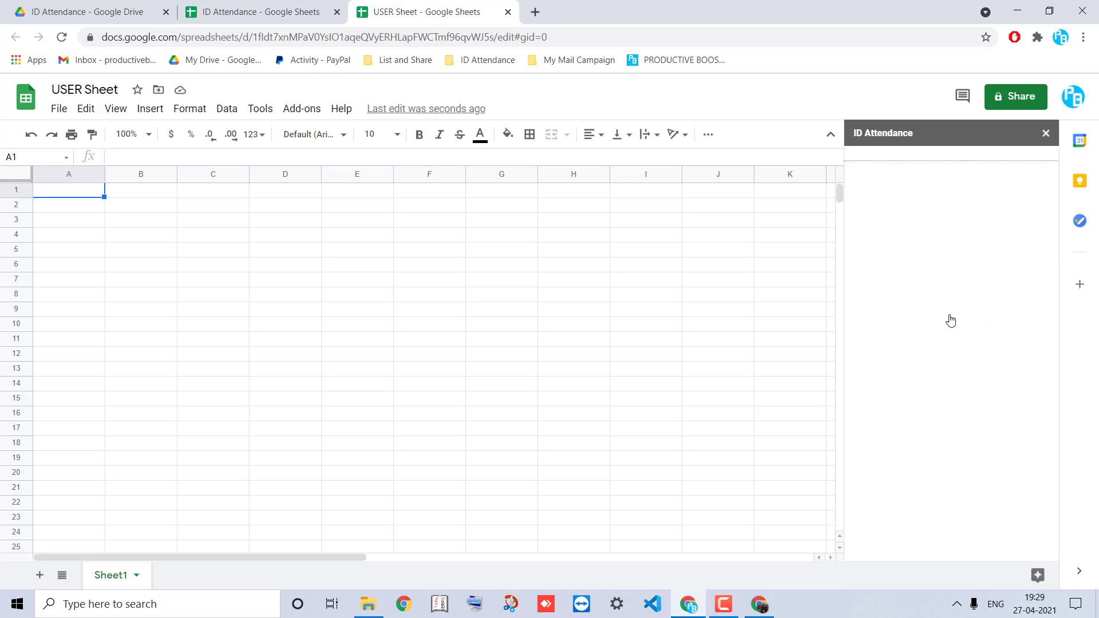
click(941, 211)
With GRADE 8 - B chosen, fill in the user's e-mail and name
click(950, 184)
click(950, 184)
scroll(920, 377, down, 1)
click(915, 374)
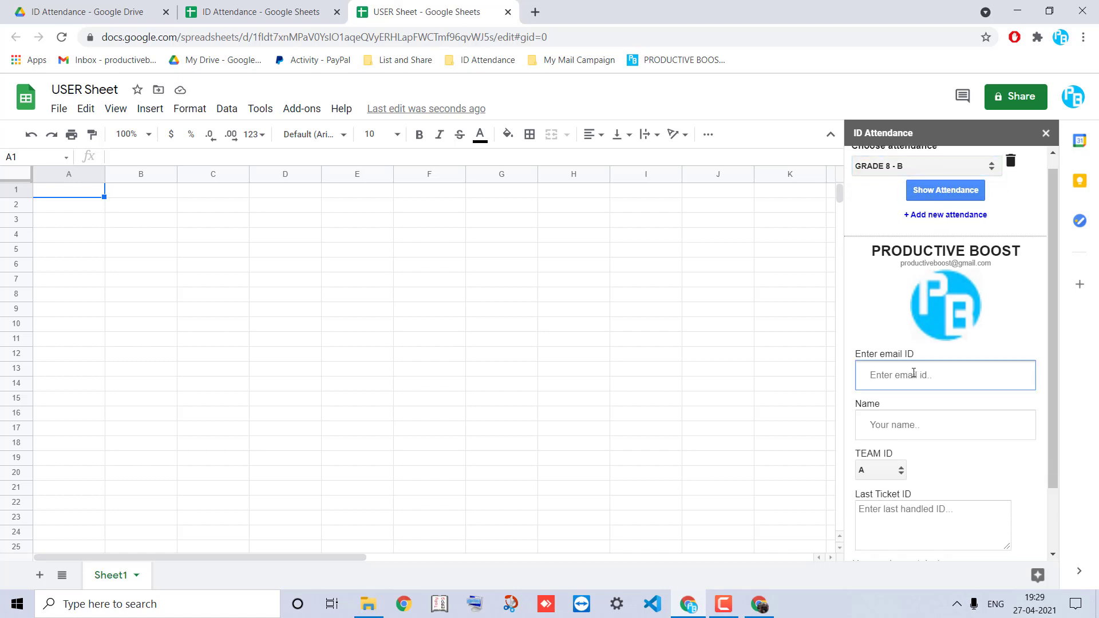
text(use)
key(BackSpace)
key(BackSpace)
text(jo)
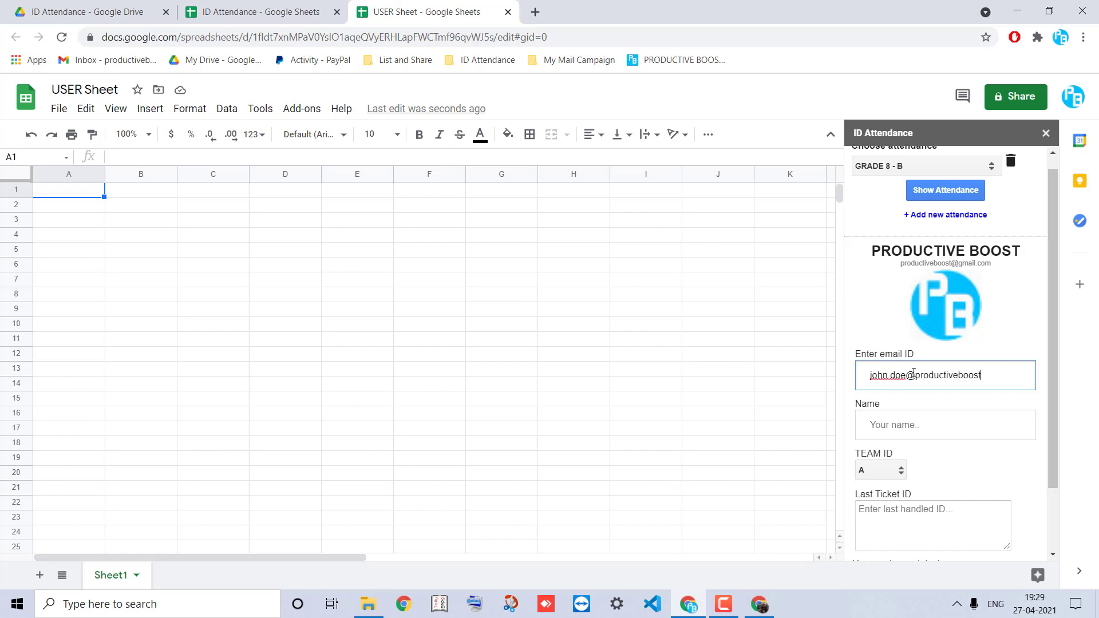
text(m)
key(Tab)
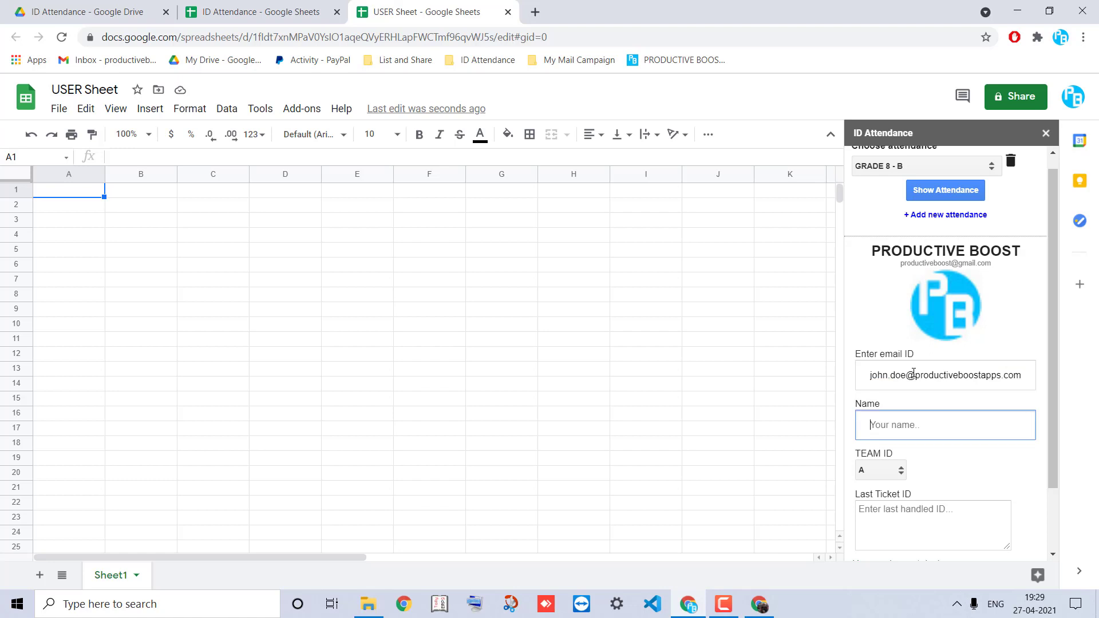
text(J)
key(Tab)
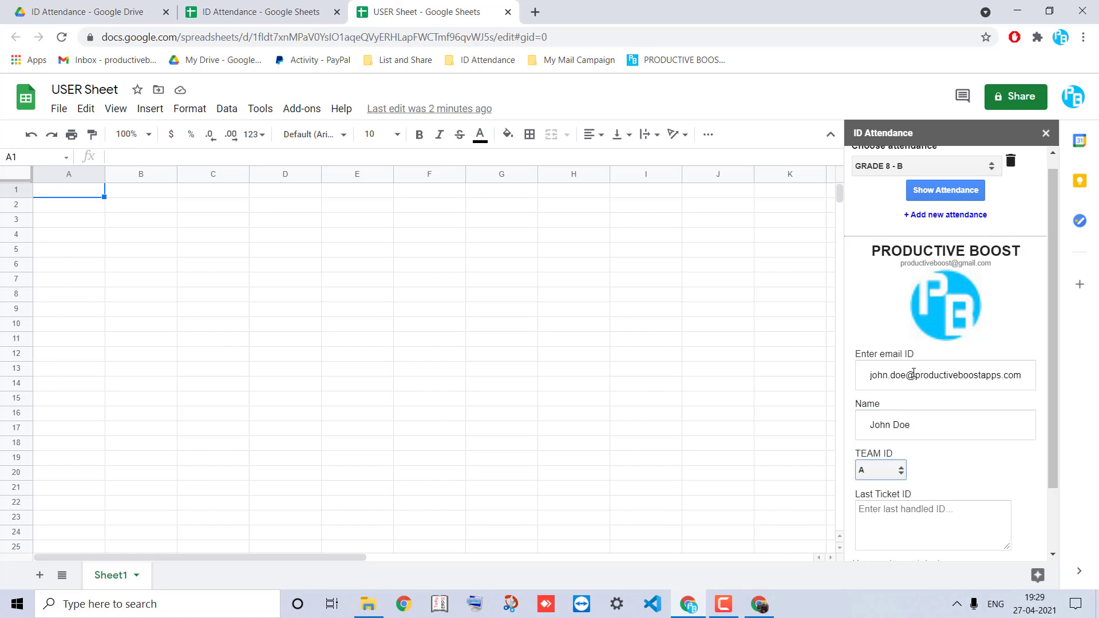
Choose TEAM ID C, enter Last Ticket ID 1001 and check in
scroll(910, 373, down, 1)
click(886, 398)
click(885, 436)
click(895, 445)
scroll(895, 445, down, 1)
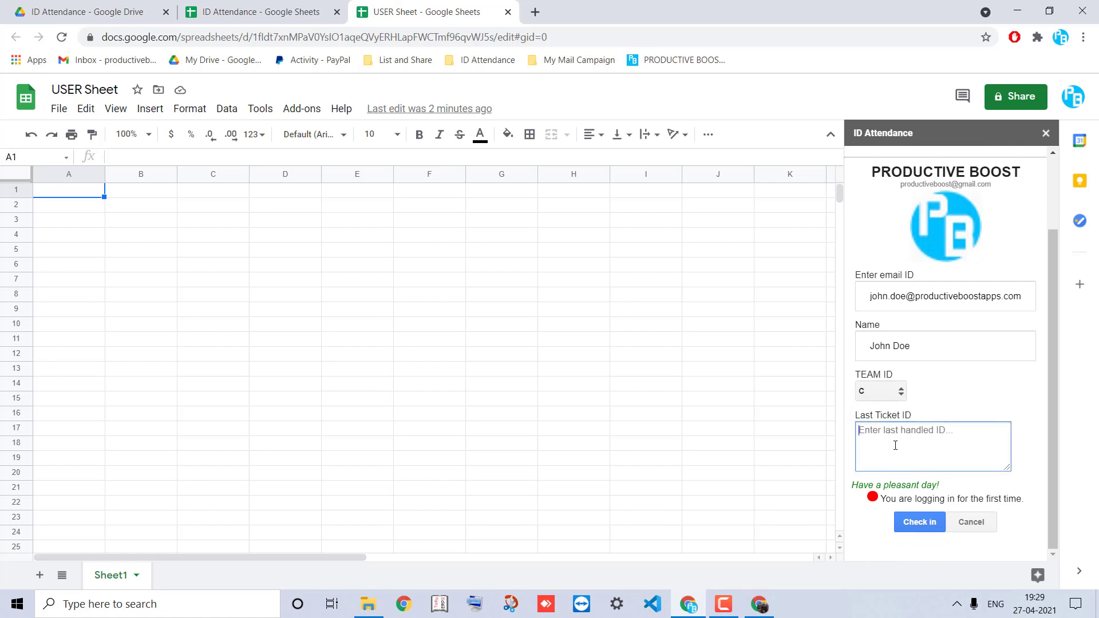
text(1001)
click(914, 522)
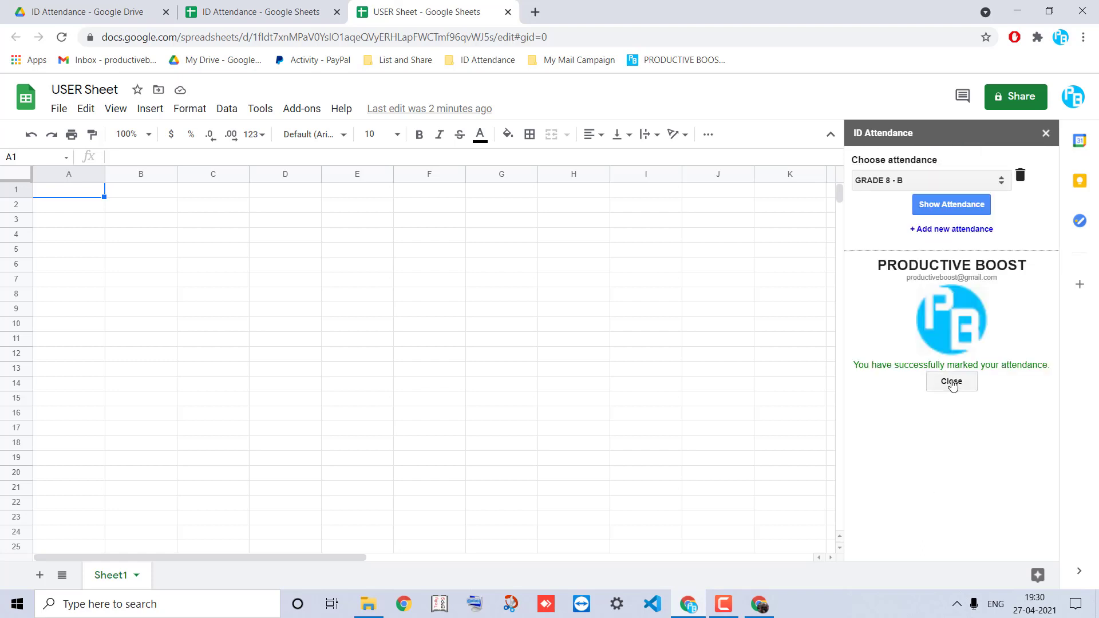
click(952, 382)
click(256, 8)
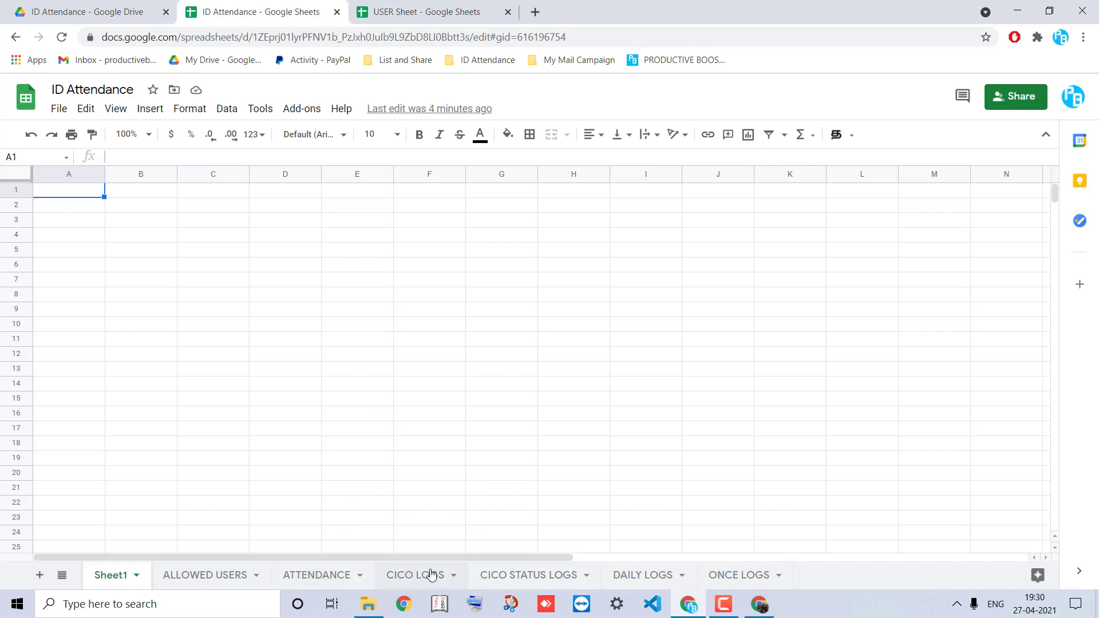
Browse the CICO STATUS LOGS, CICO LOGS and ATTENDANCE sheets for the check-in
click(507, 580)
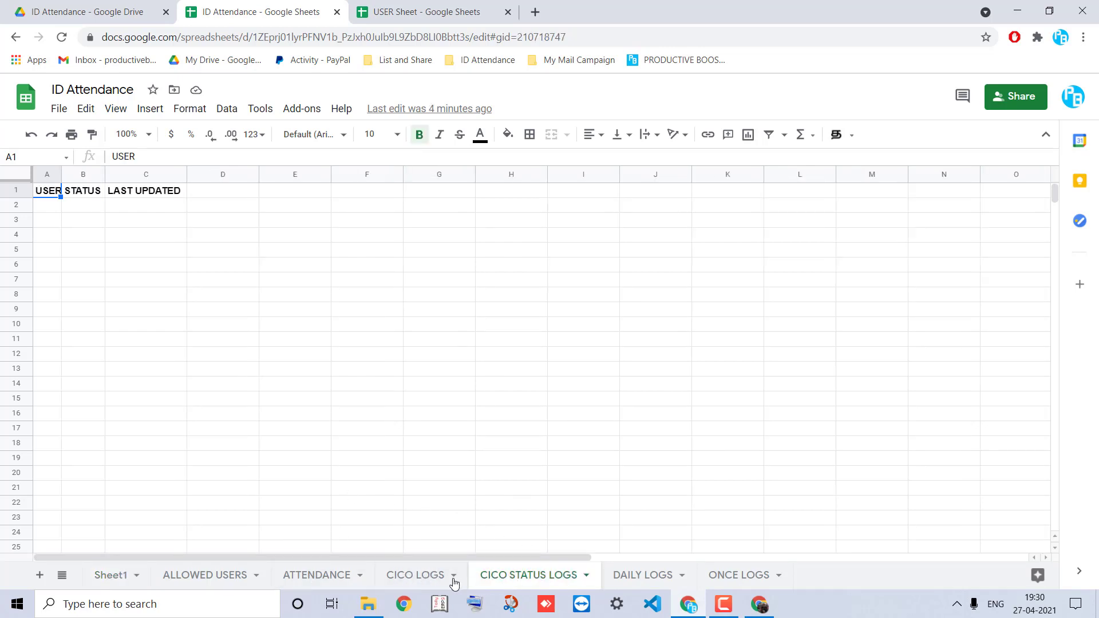
click(433, 580)
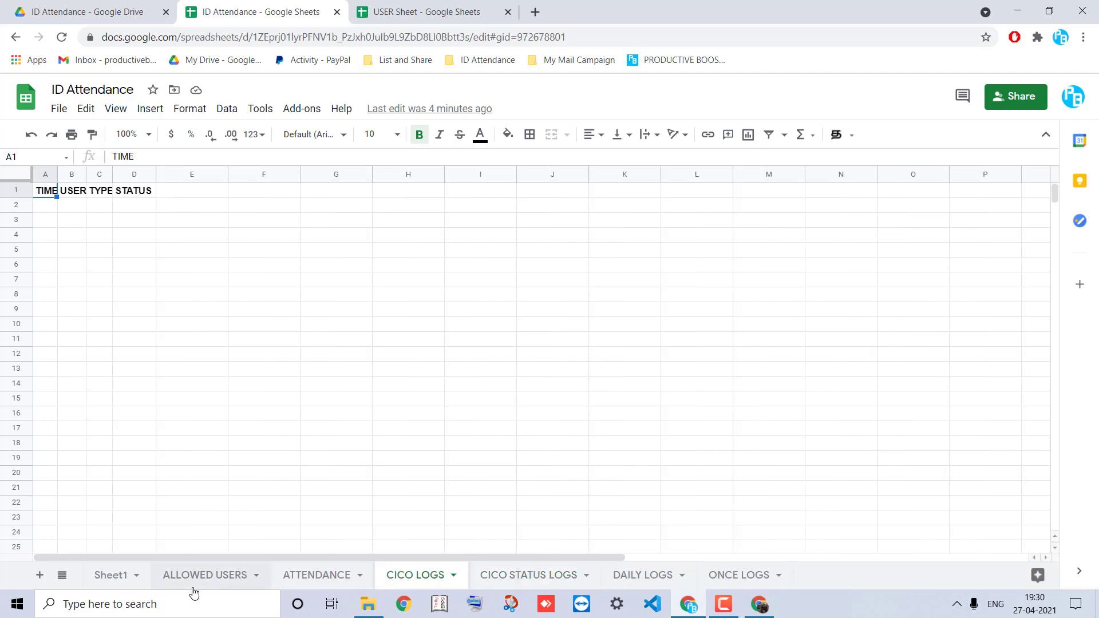
click(309, 579)
click(529, 576)
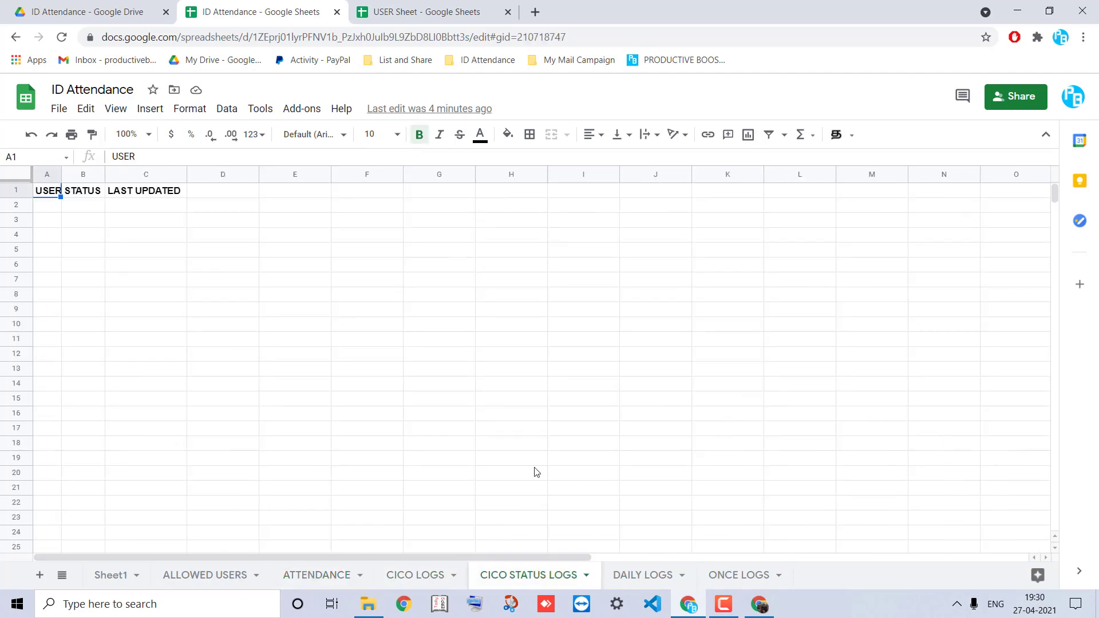
click(429, 585)
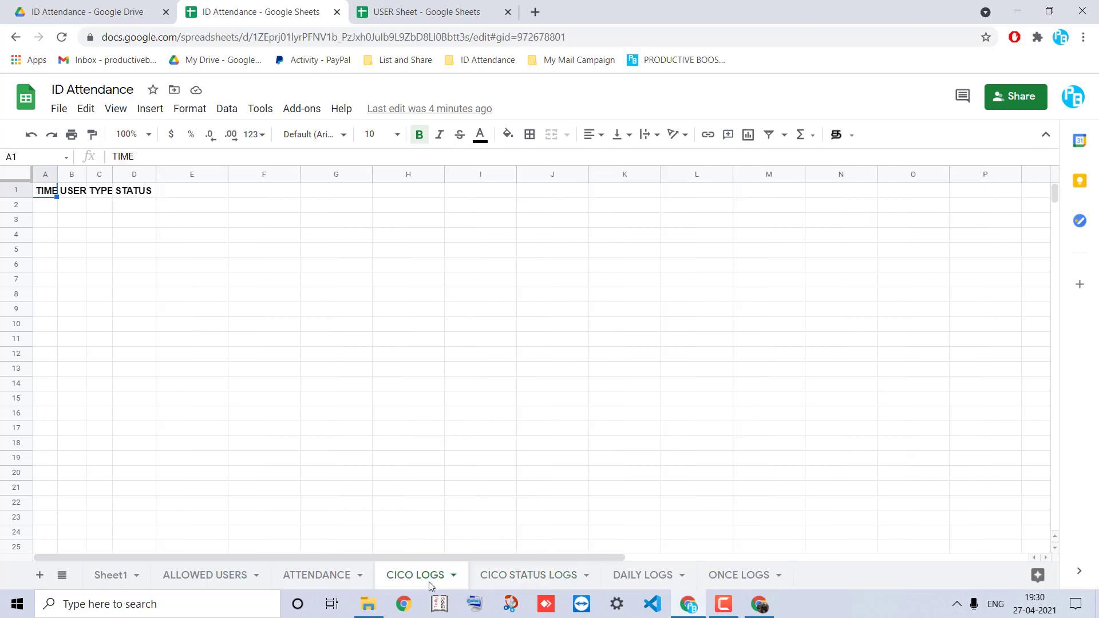
click(491, 570)
Fetch the latest logs via the ID Attendance Admin panel and view CICO LOGS
click(301, 109)
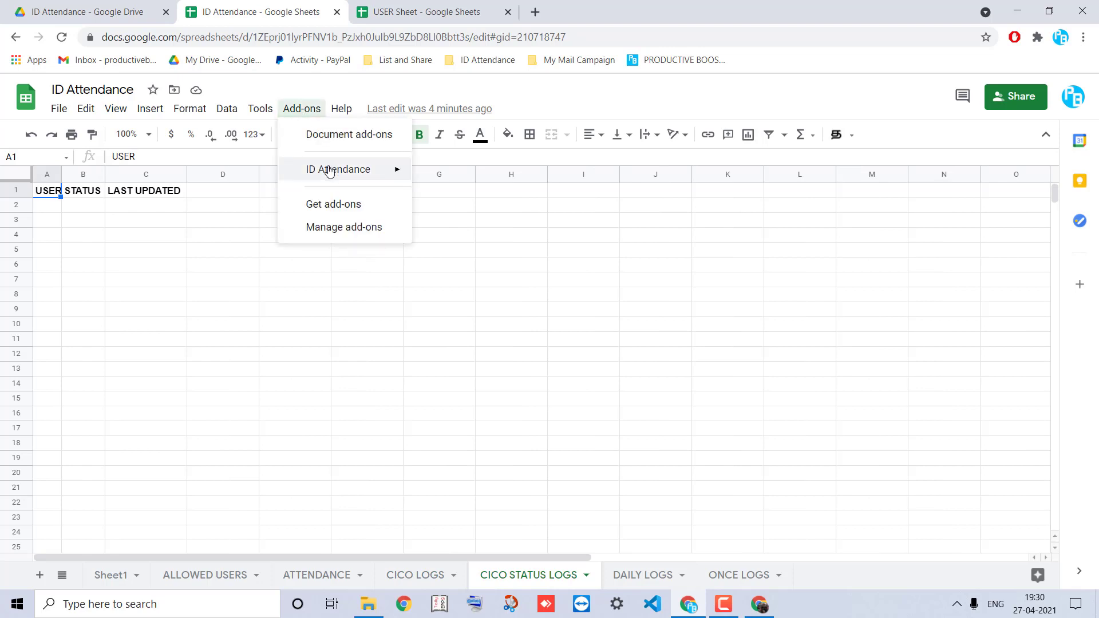
mouse_move(329, 171)
mouse_move(466, 218)
click(597, 252)
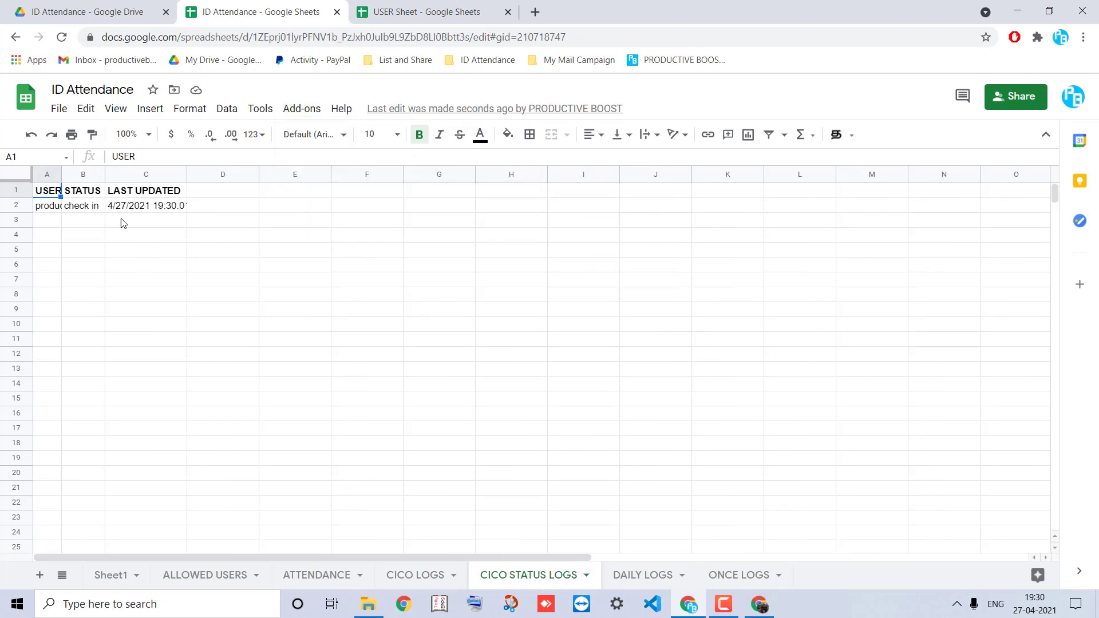
click(415, 575)
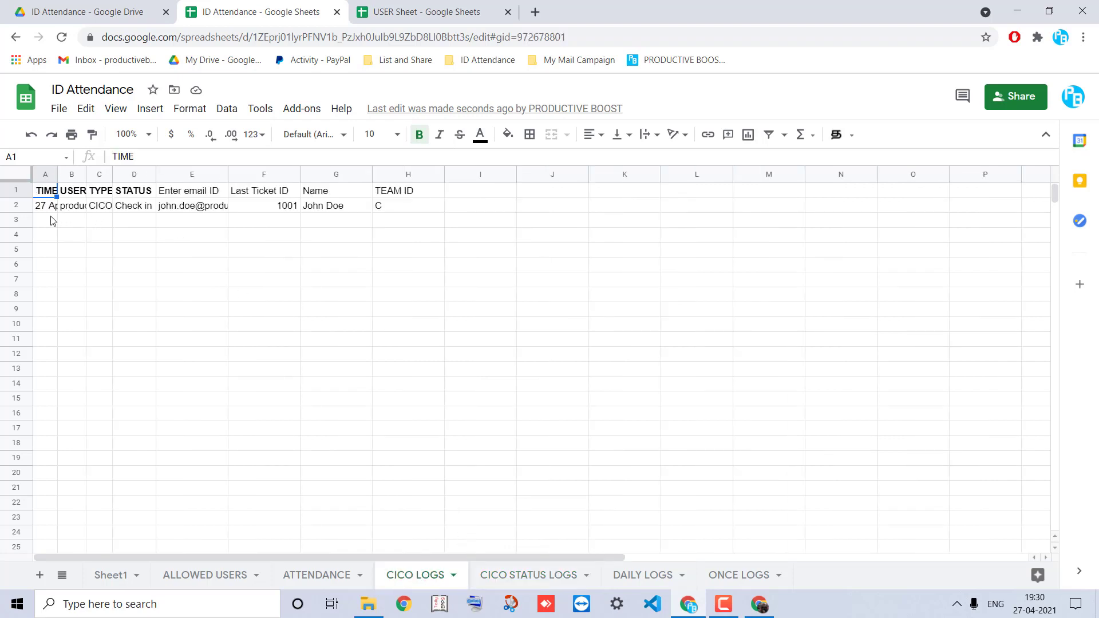
Auto-fit columns A, B, C and E in CICO LOGS so timestamps and emails show fully
drag(46, 206, 369, 210)
key(shift+Up)
key(shift+Right)
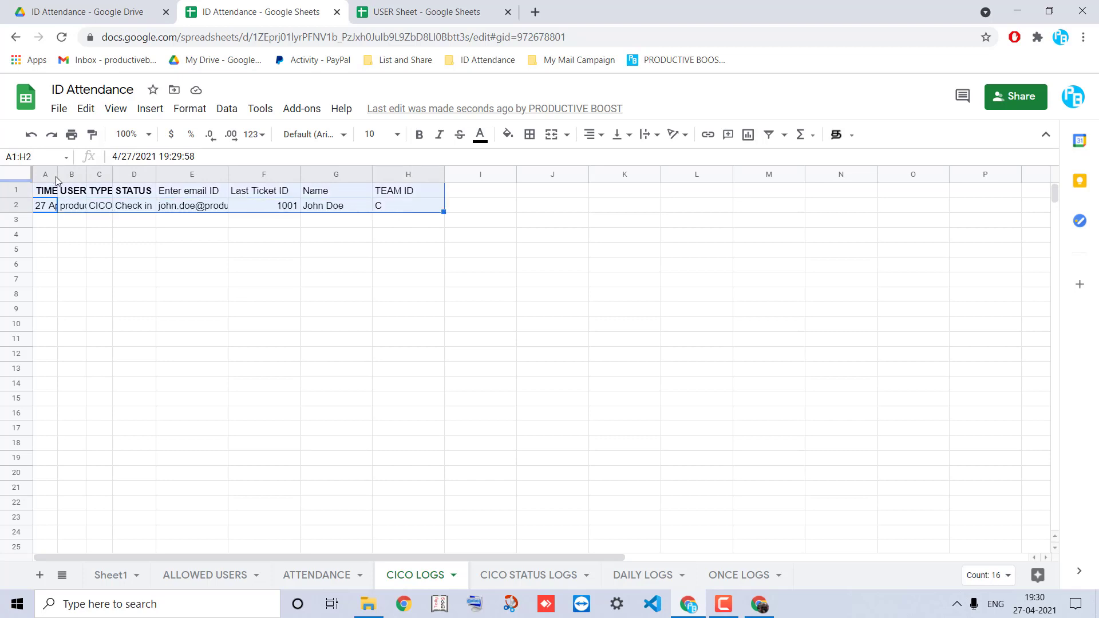
double_click(55, 172)
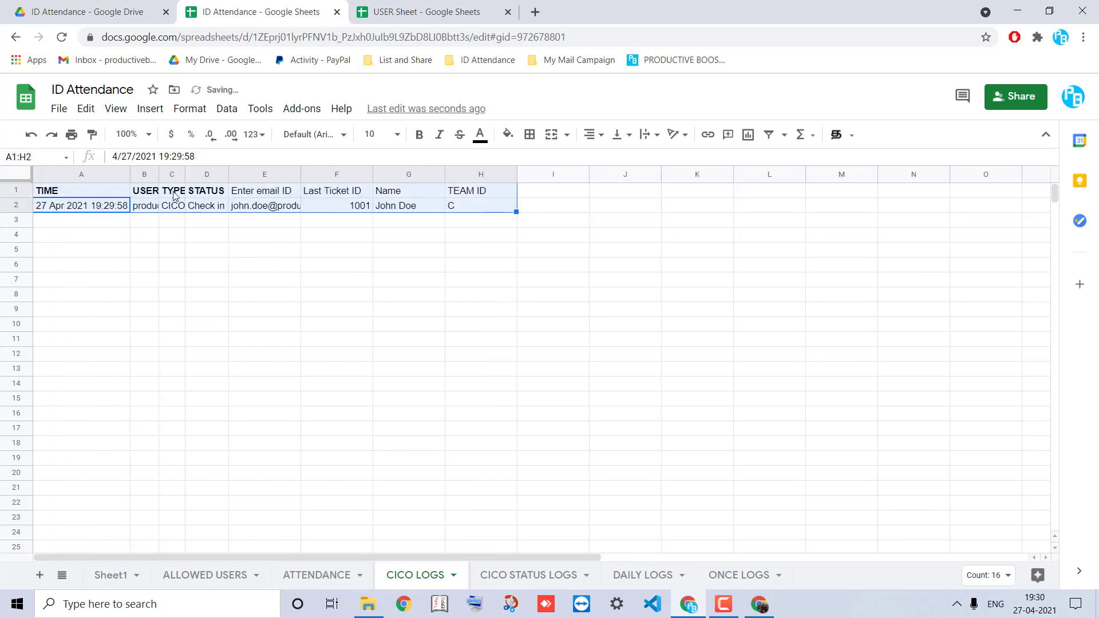
double_click(156, 172)
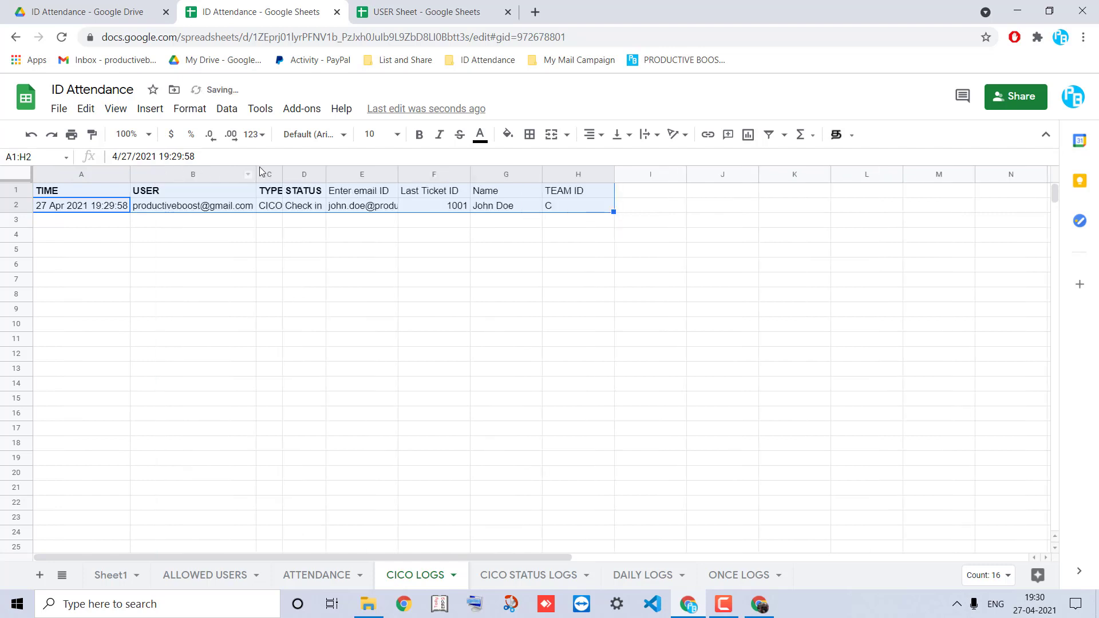
double_click(281, 174)
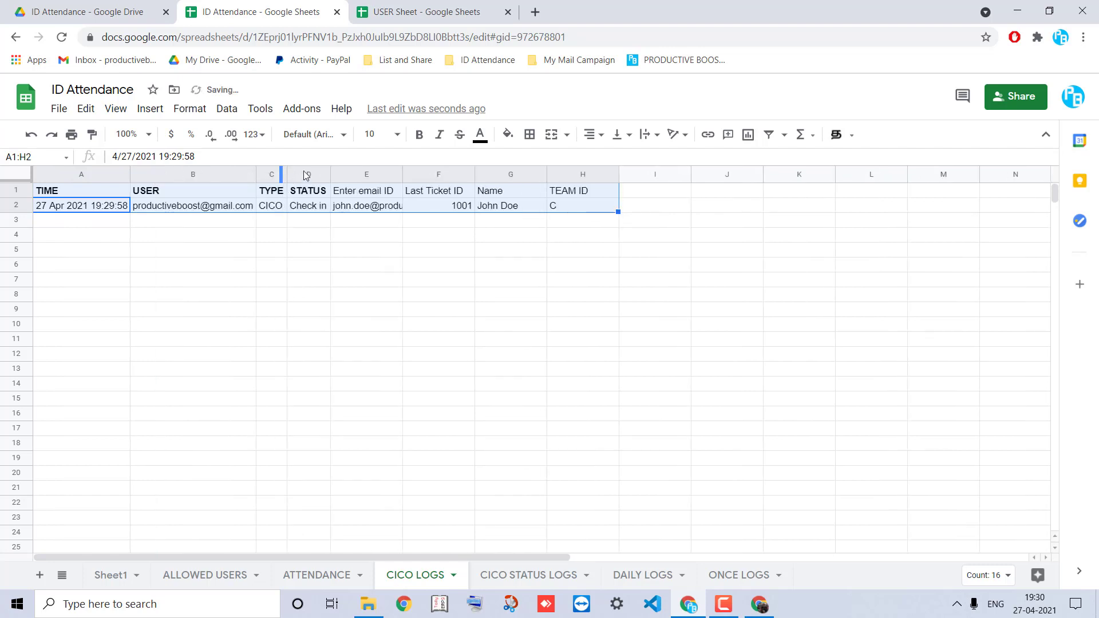
click(402, 175)
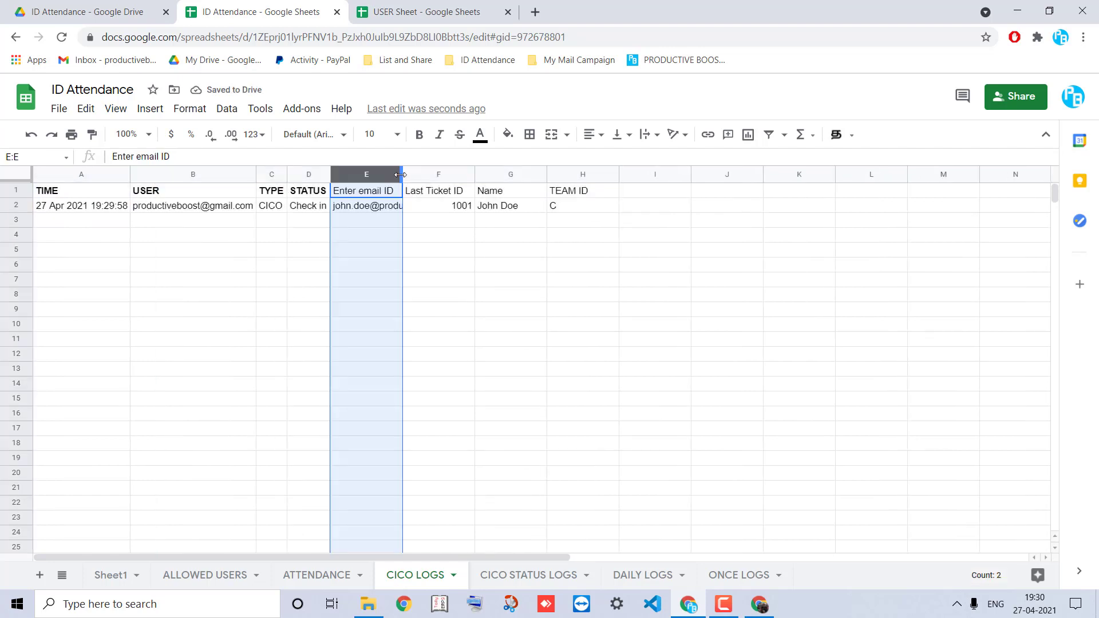
double_click(401, 175)
click(441, 268)
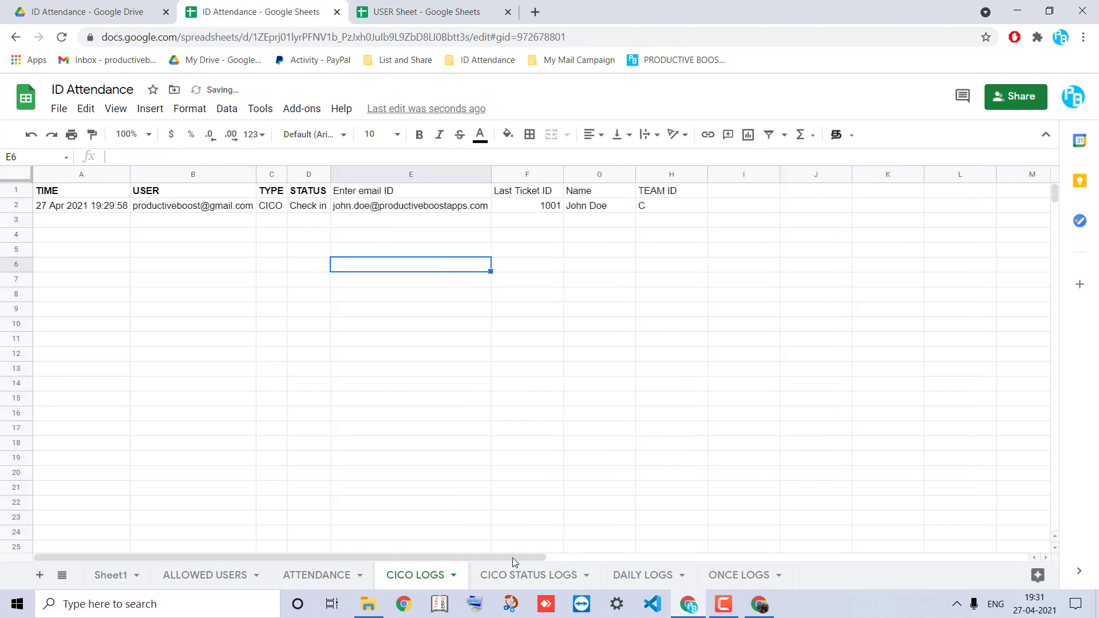
Auto-fit columns A and C in CICO STATUS LOGS to show the email and timestamp
click(512, 574)
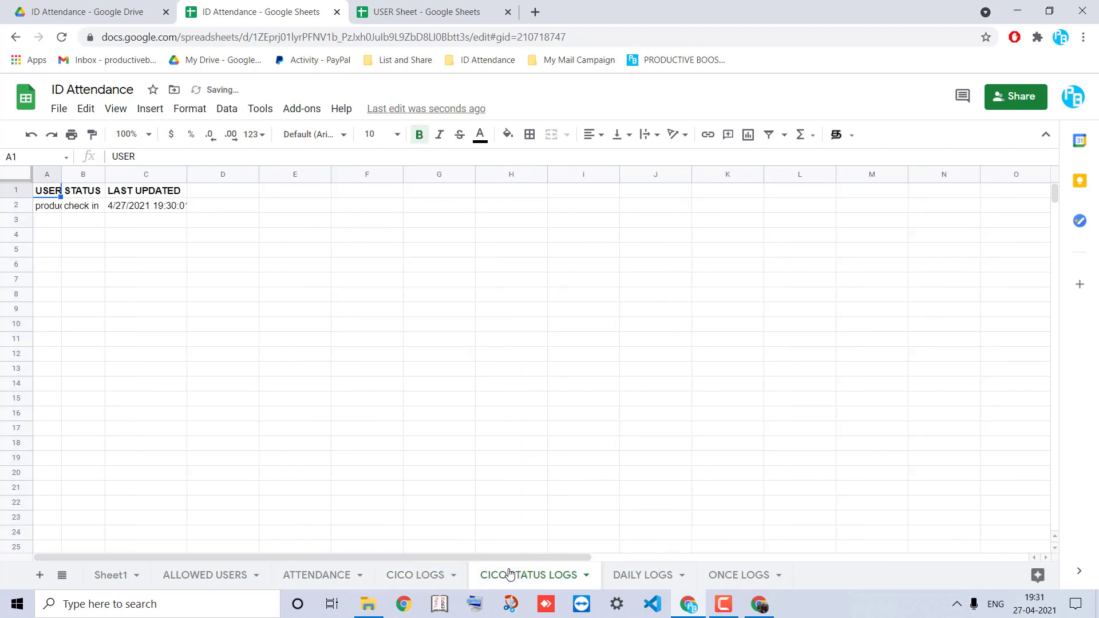
double_click(60, 180)
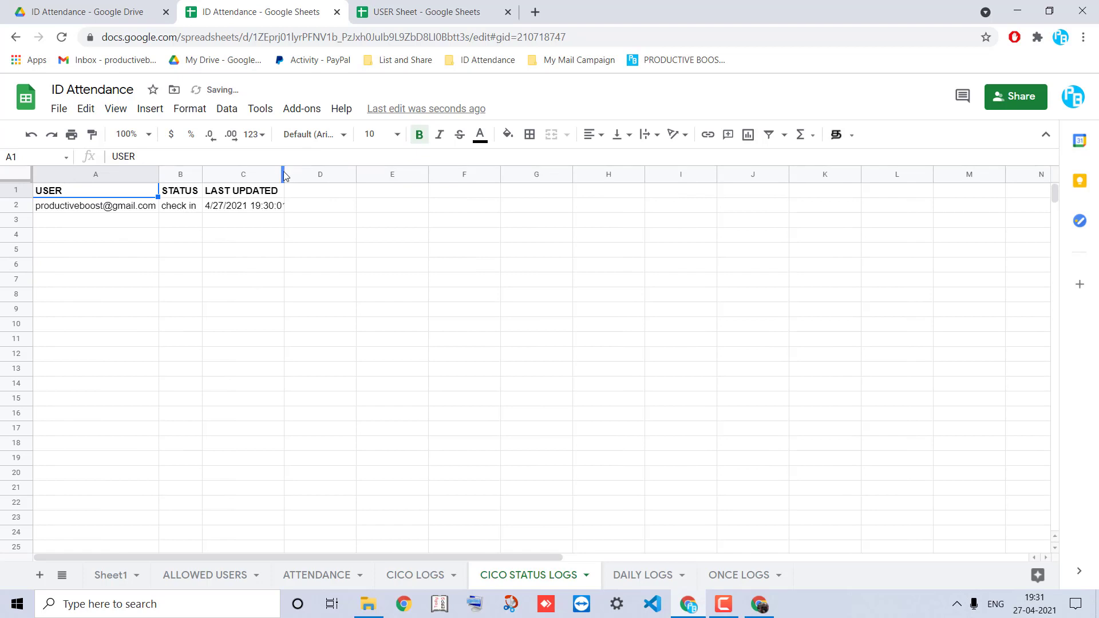
double_click(283, 172)
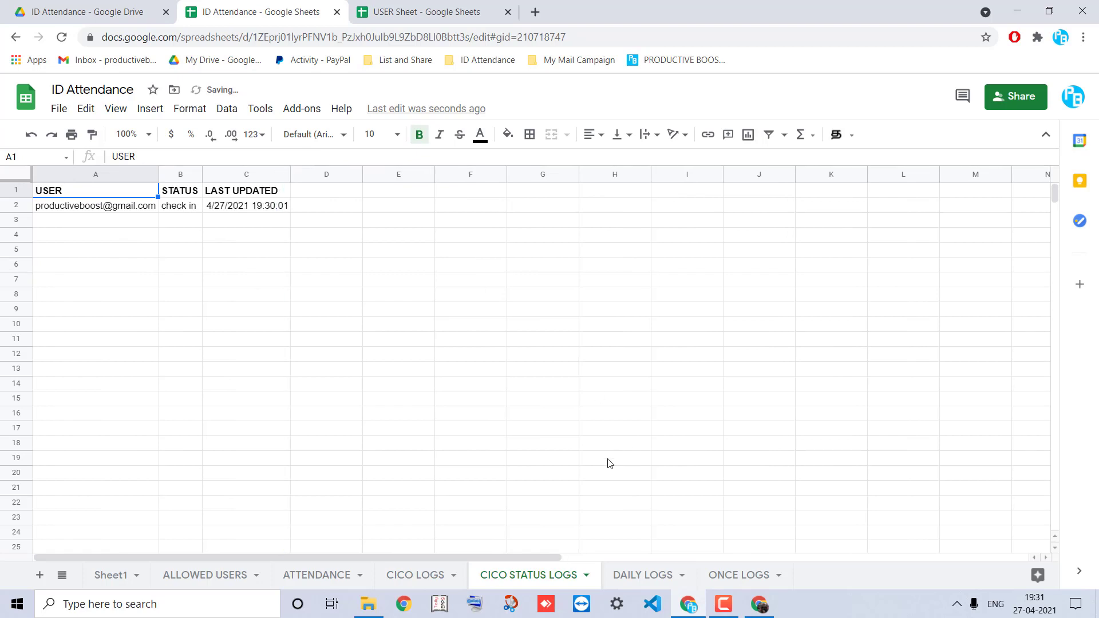
Bring the USER Sheet spreadsheet back into view
click(456, 4)
click(279, 5)
click(424, 6)
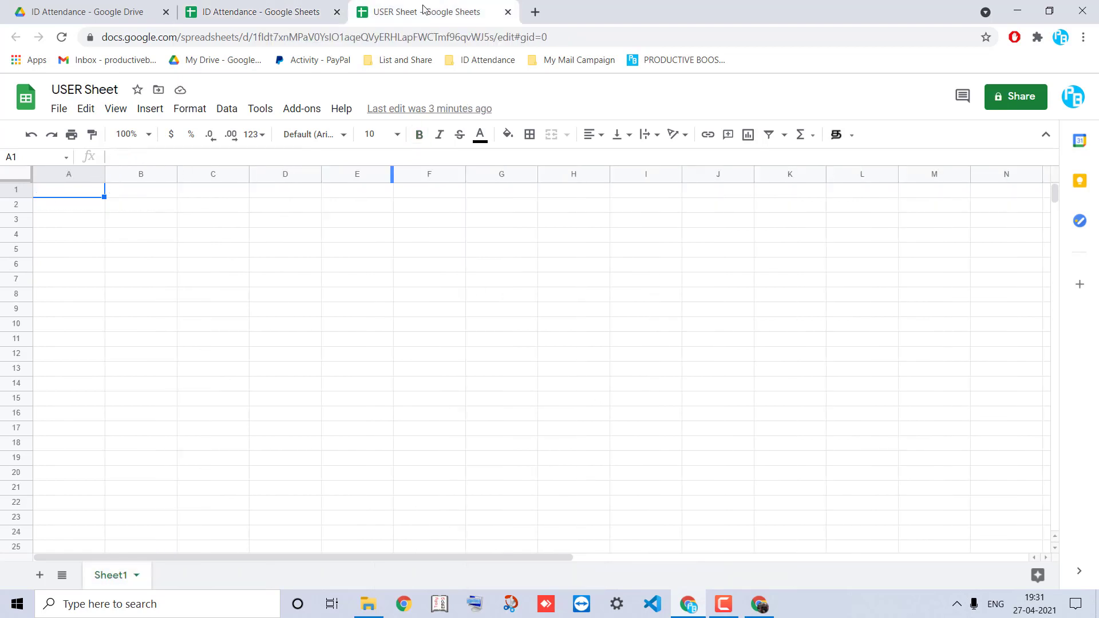
Open ID Attendance's Mark now form for GRADE 8 - B and fill in the user's email and name
click(298, 114)
mouse_move(395, 172)
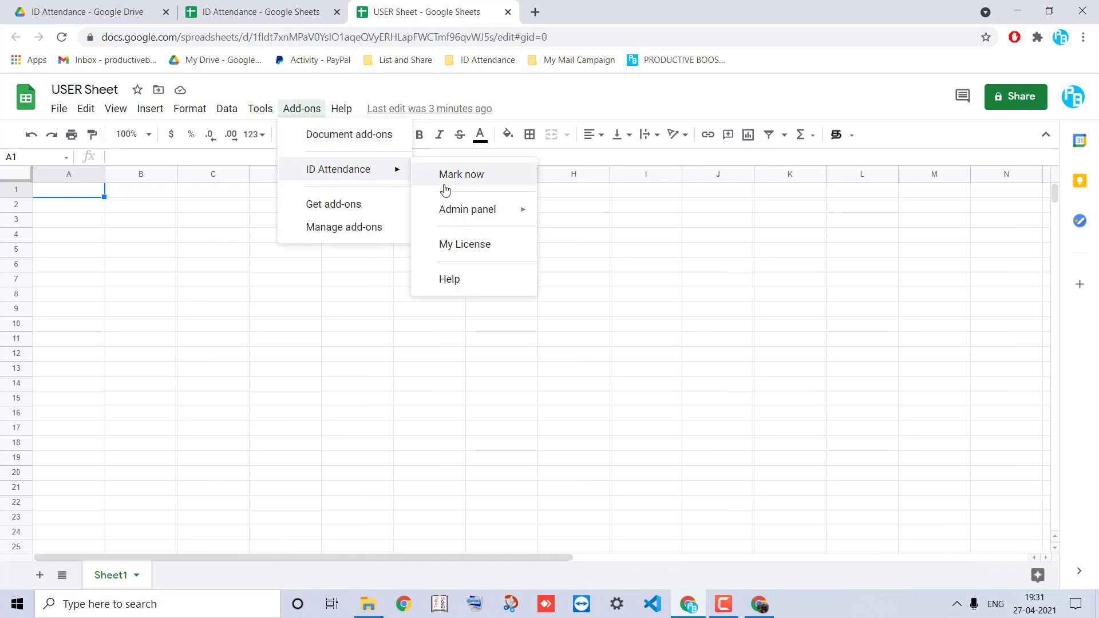
click(445, 187)
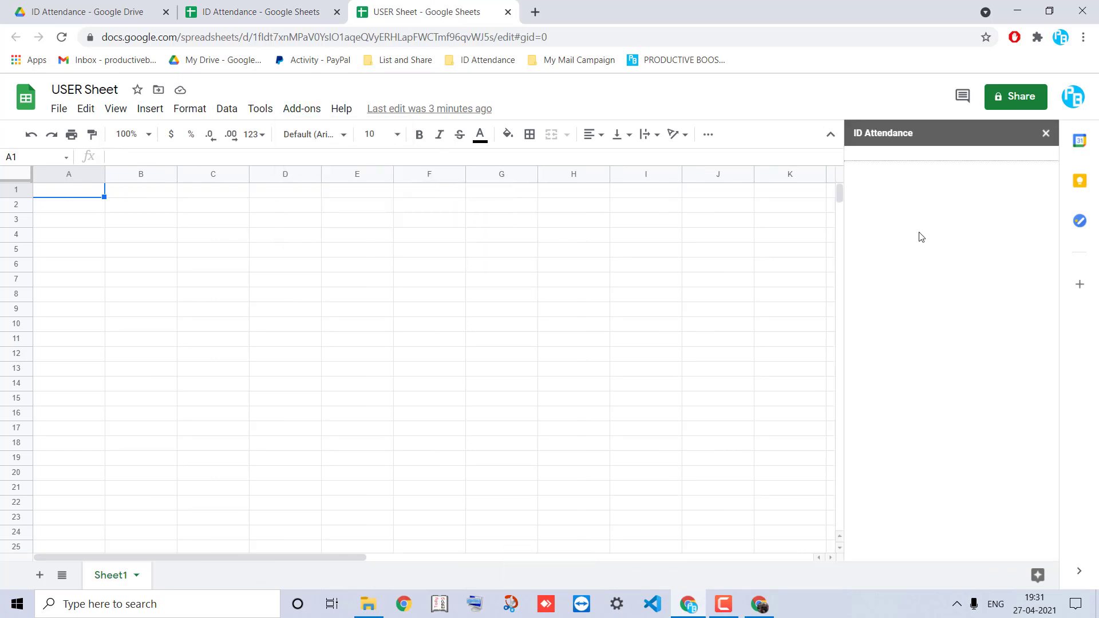
click(934, 206)
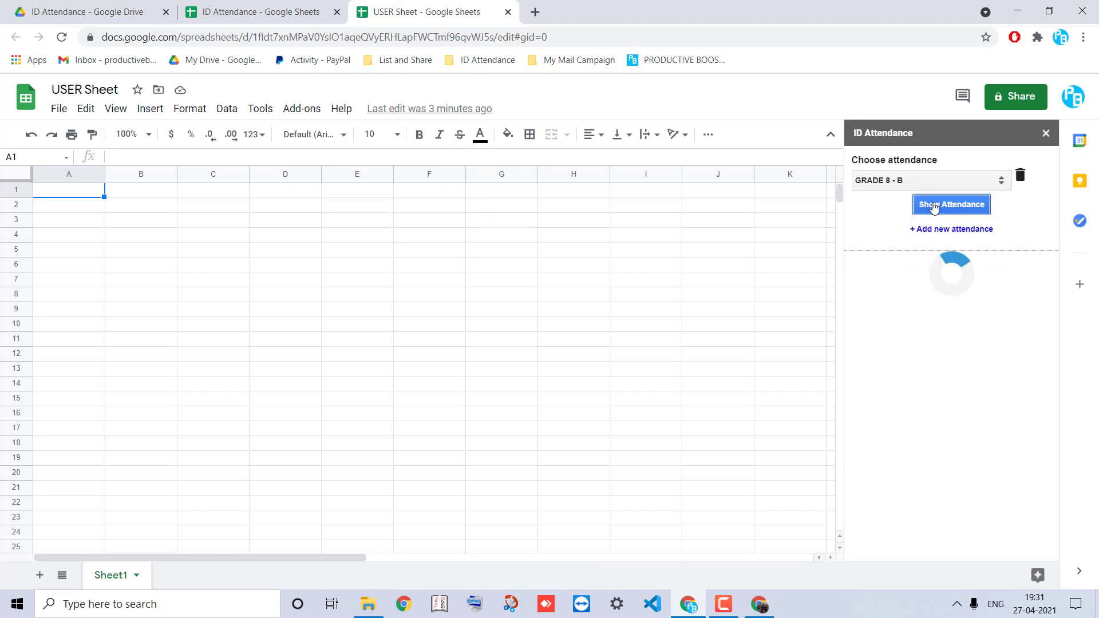
scroll(915, 283, down, 3)
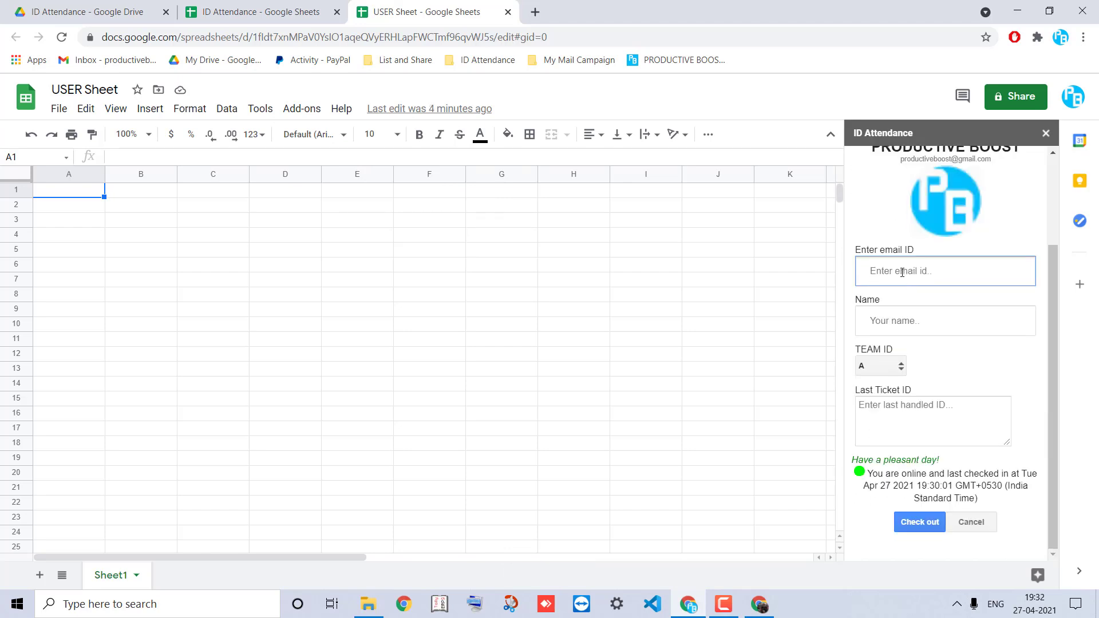
click(903, 272)
text(john)
key(Down)
key(Tab)
text(JOHN)
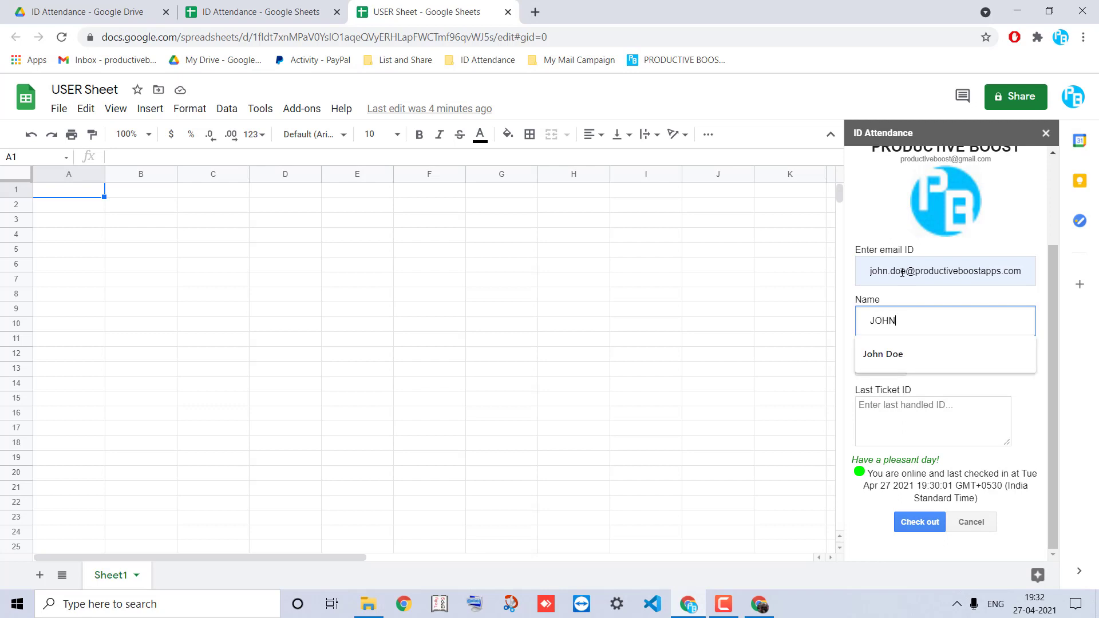
key(Down)
key(Tab)
Set team ID B and last ticket 1033, submit the check-out, and return to ID Attendance
click(870, 377)
click(899, 368)
click(895, 399)
click(896, 402)
text(1033)
click(921, 523)
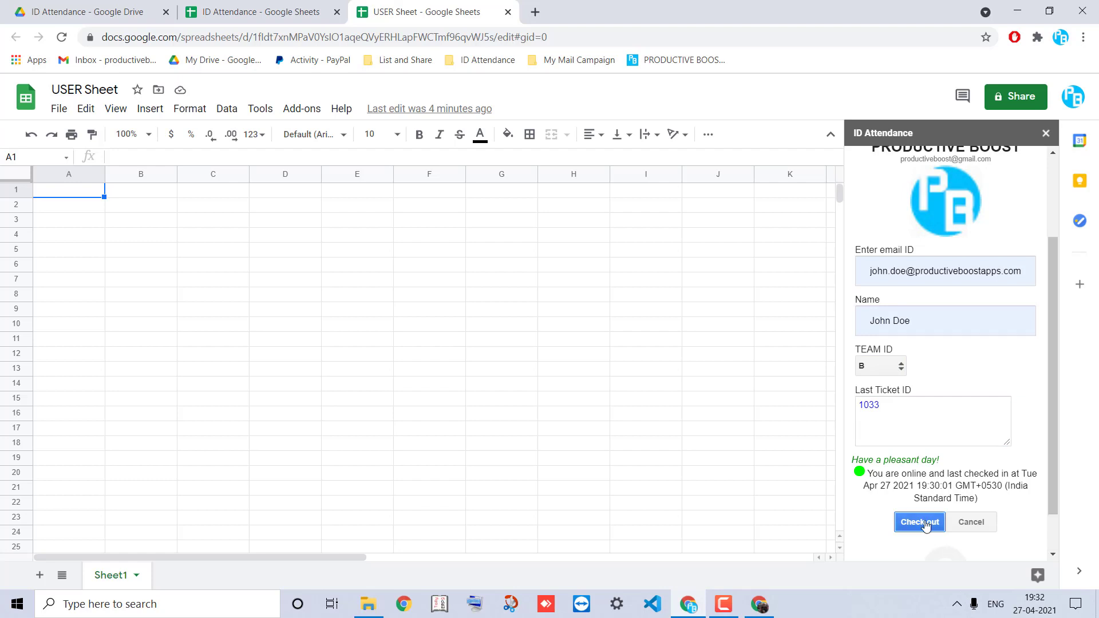
scroll(926, 525, down, 1)
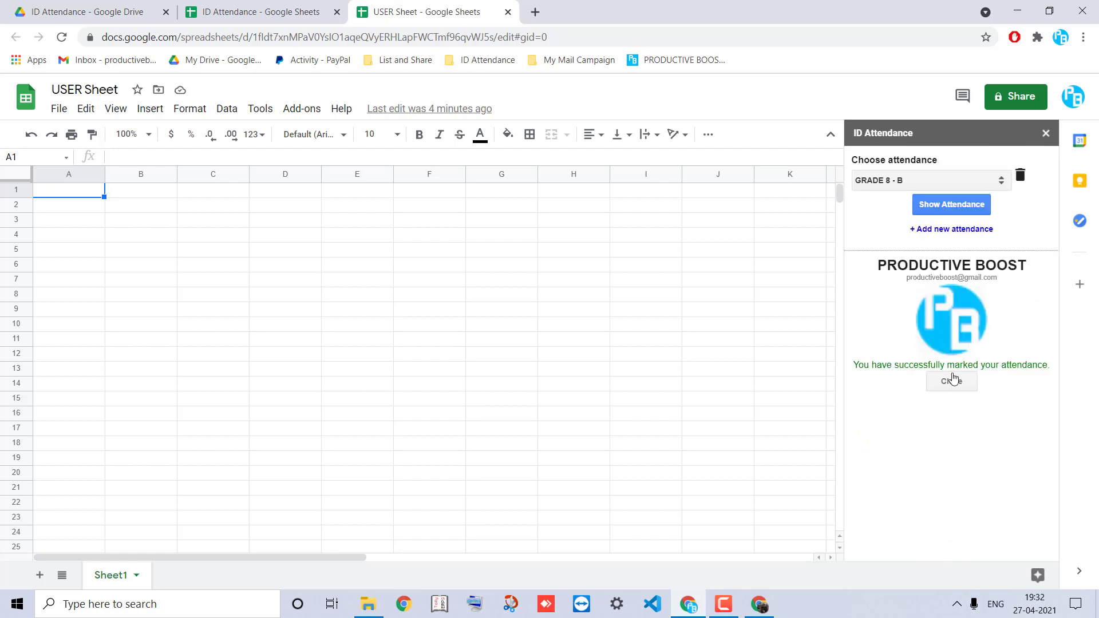
click(951, 382)
click(261, 12)
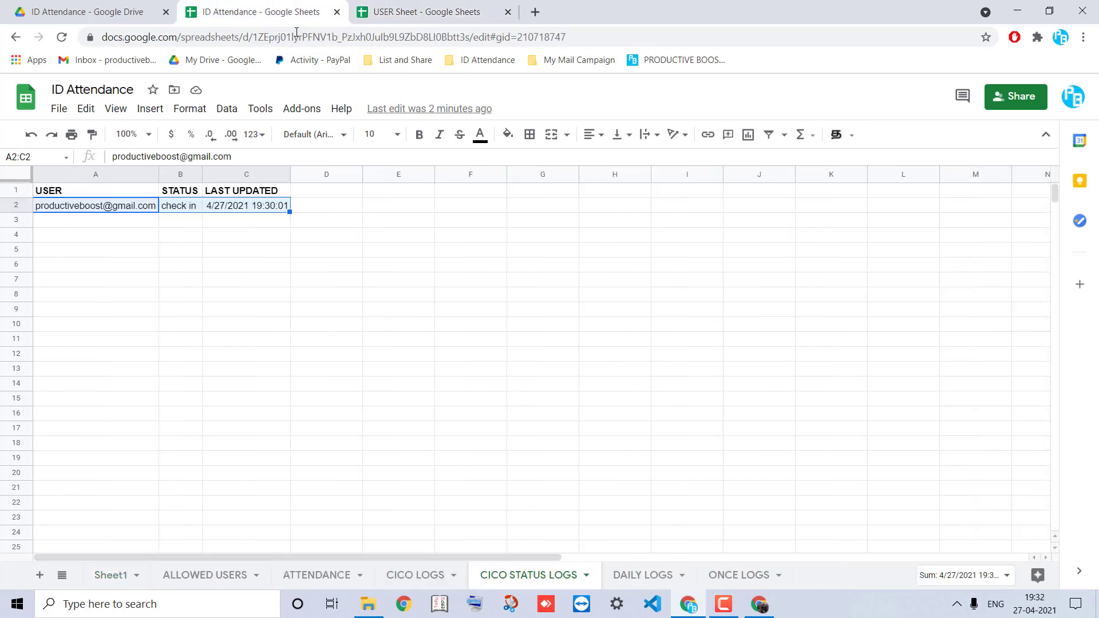
Fetch the latest logs through the ID Attendance admin panel
click(294, 109)
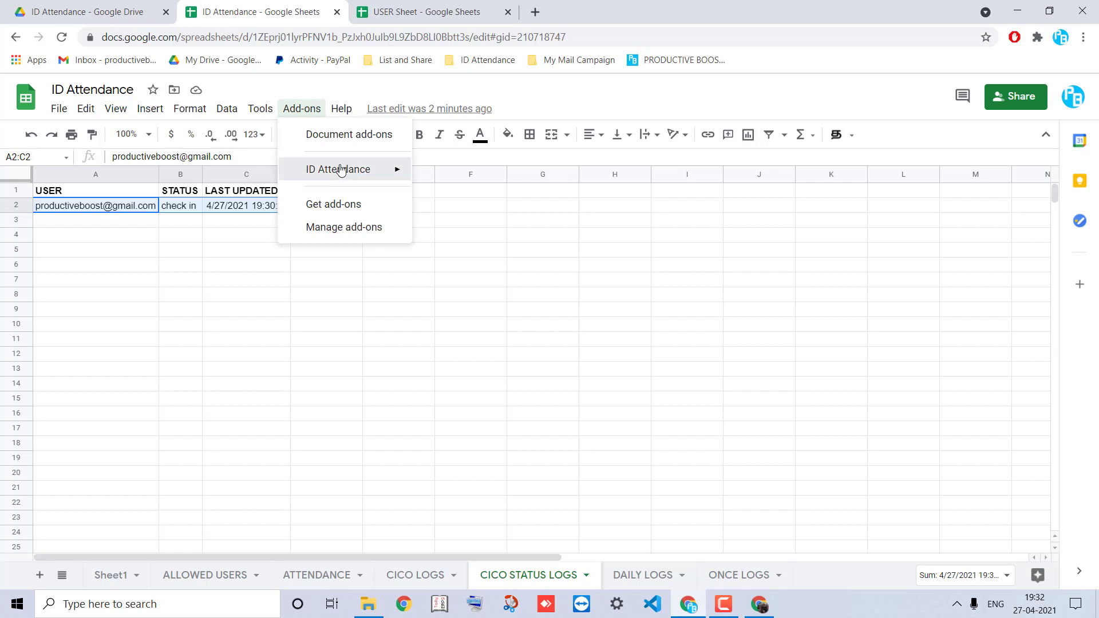
mouse_move(343, 169)
mouse_move(466, 209)
click(584, 257)
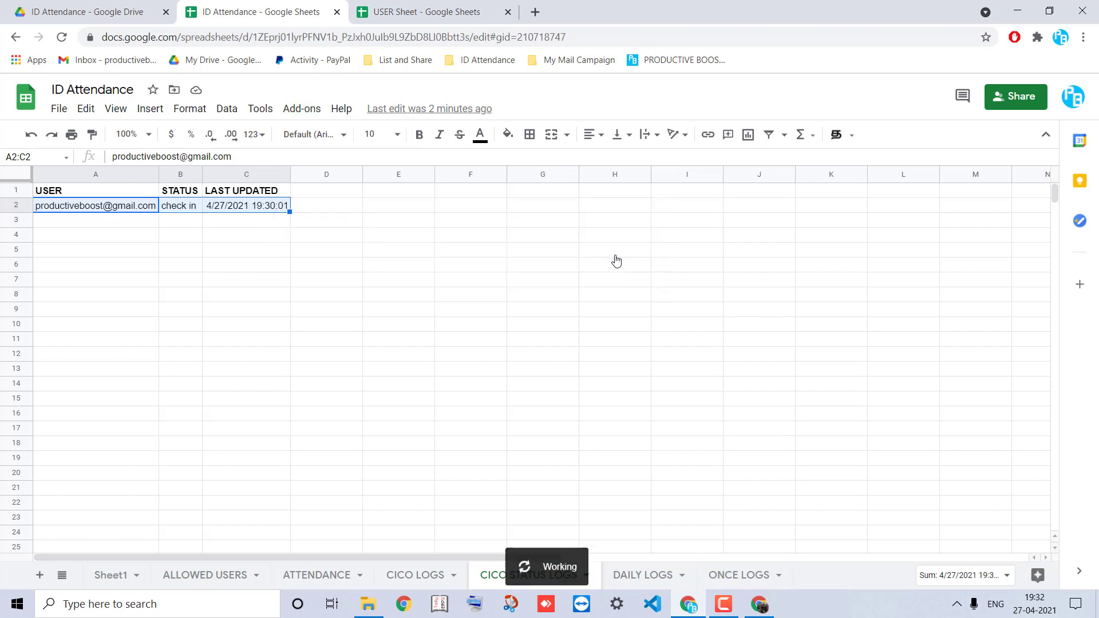
Verify the check-out row with ticket 1033 in CICO LOGS and widen the CICO STATUS LOGS status column
click(429, 571)
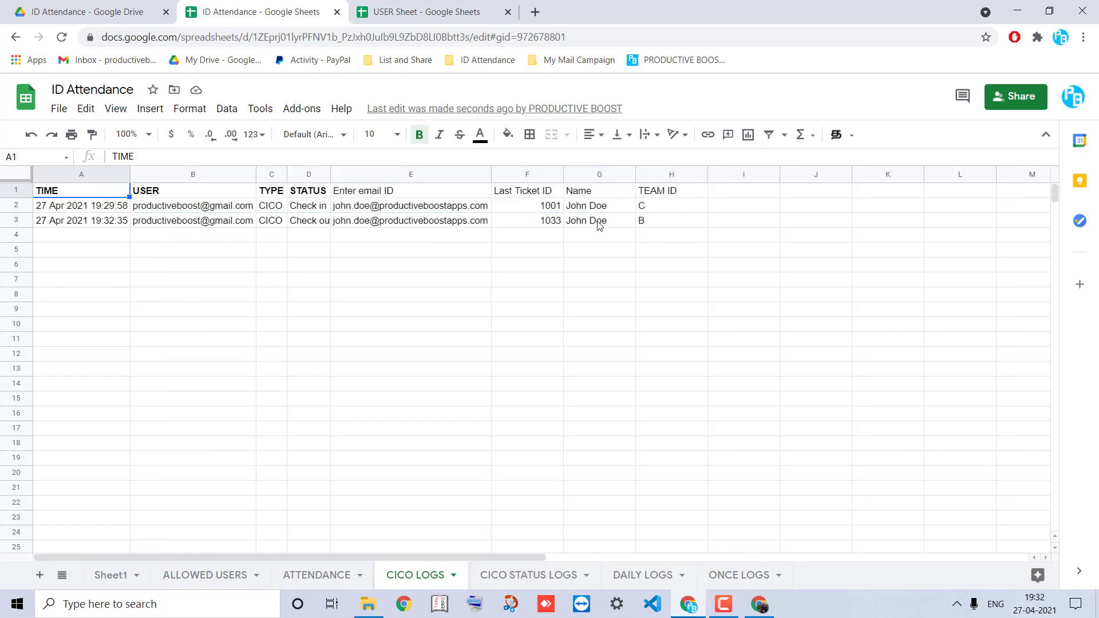
click(554, 226)
click(290, 227)
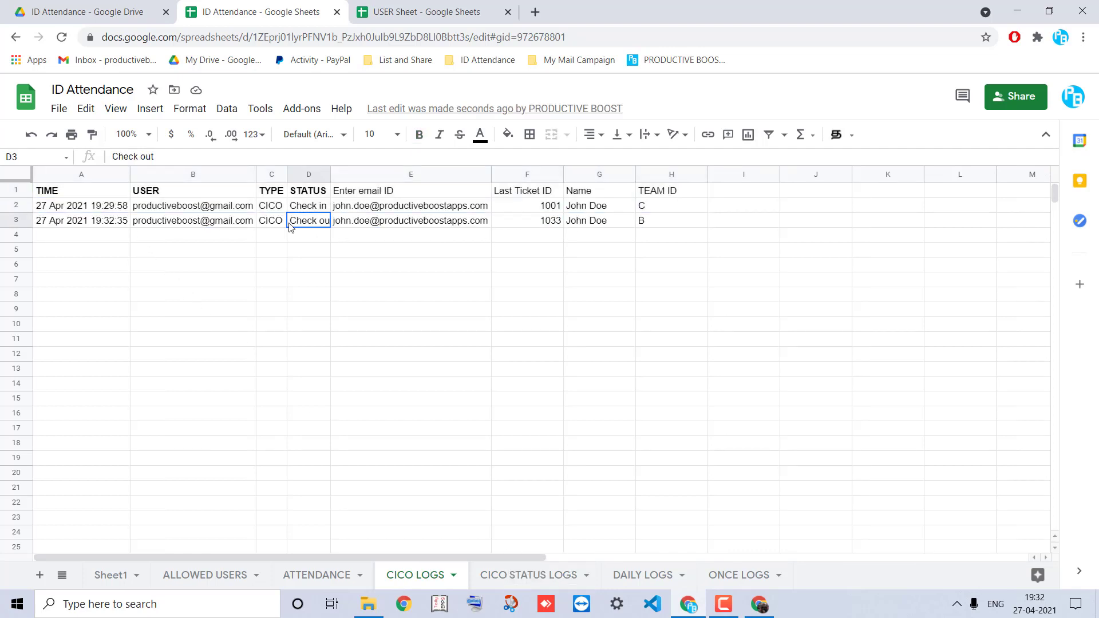
click(528, 574)
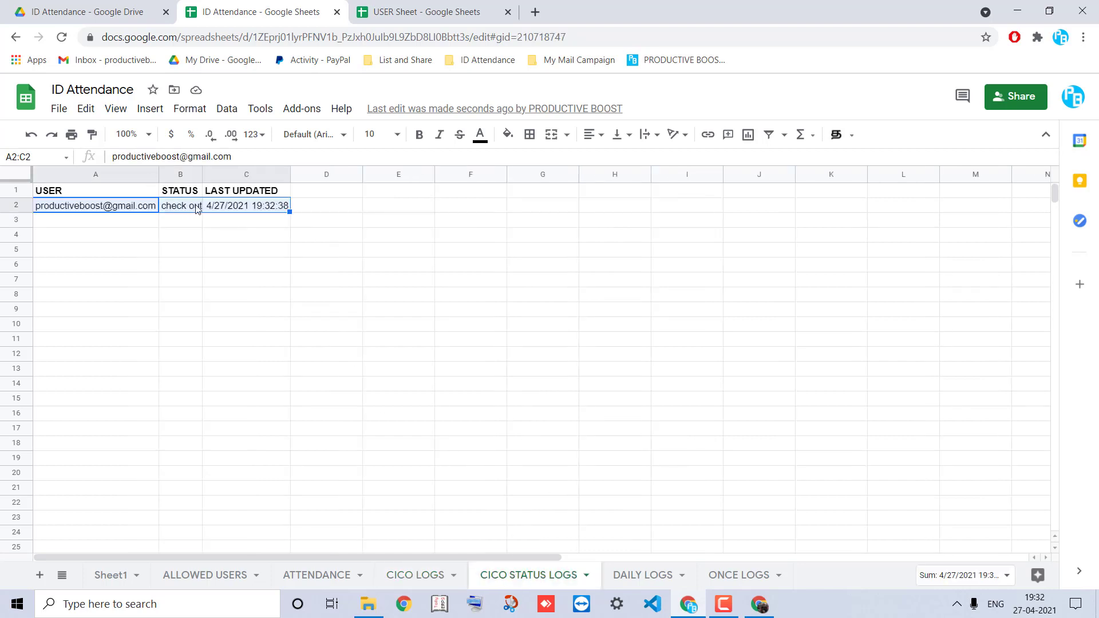
drag(201, 176, 204, 176)
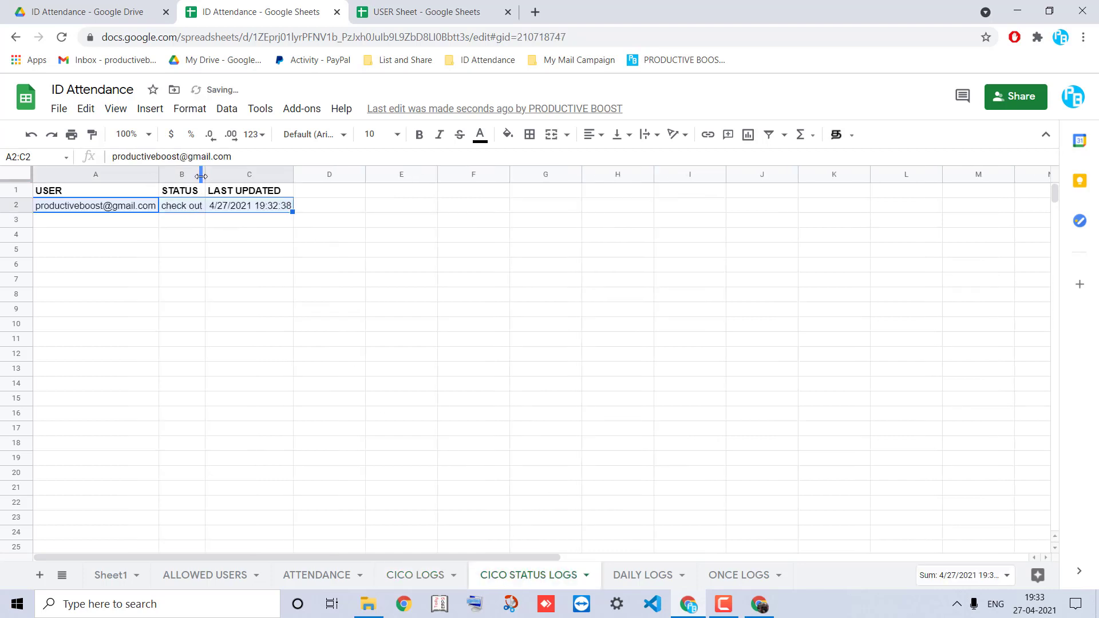
click(199, 208)
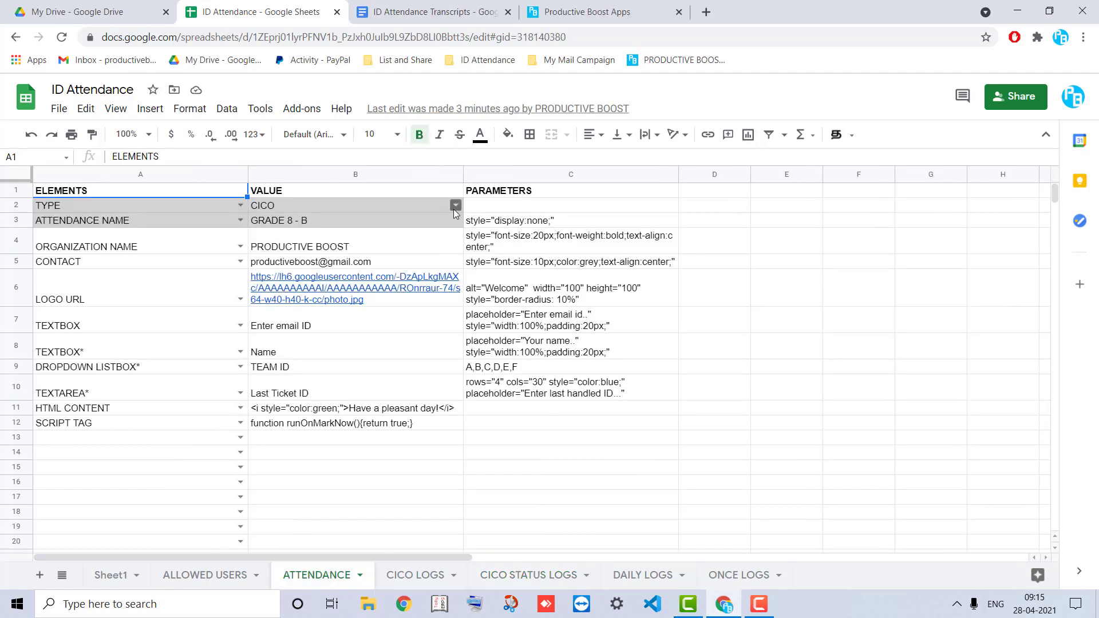
click(455, 207)
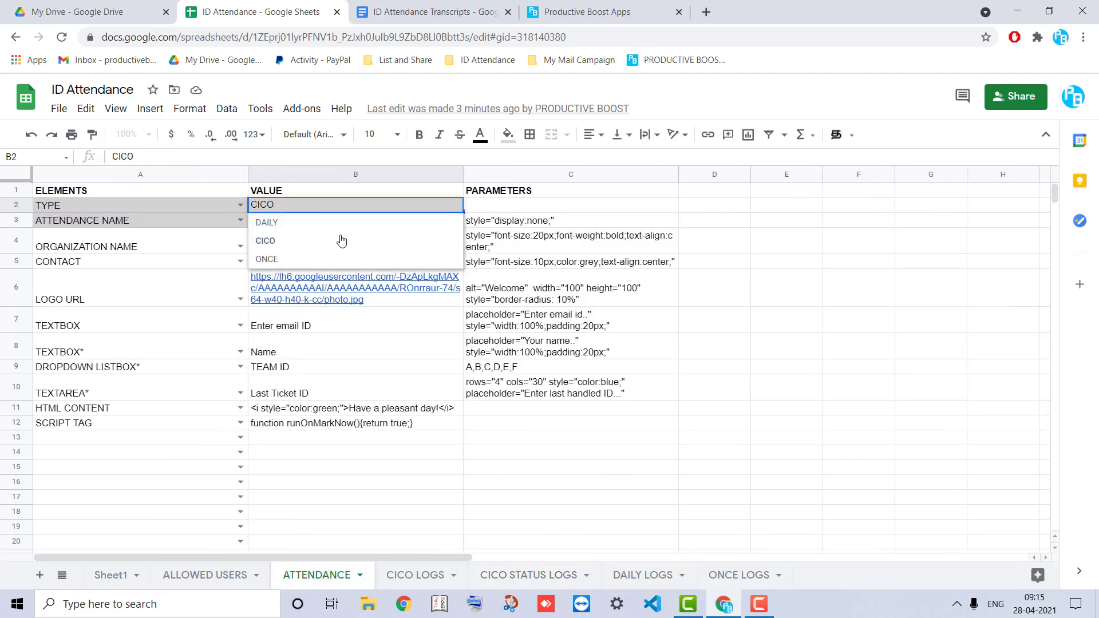
Set the ATTENDANCE TYPE dropdown in B2 to ONCE, passing briefly through DAILY
click(273, 227)
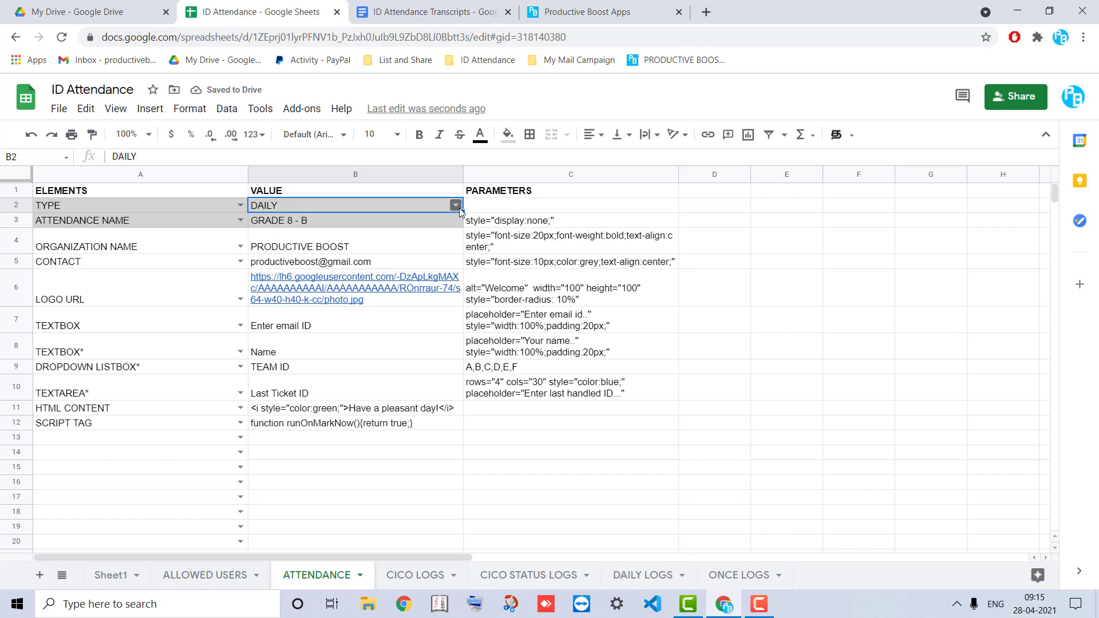
click(458, 207)
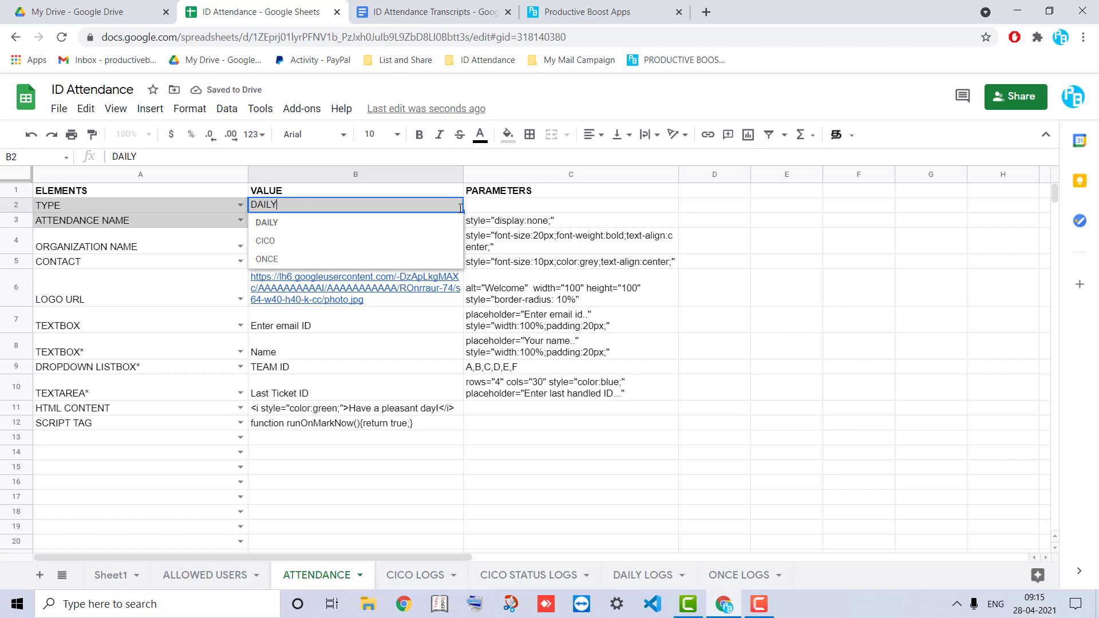
click(284, 261)
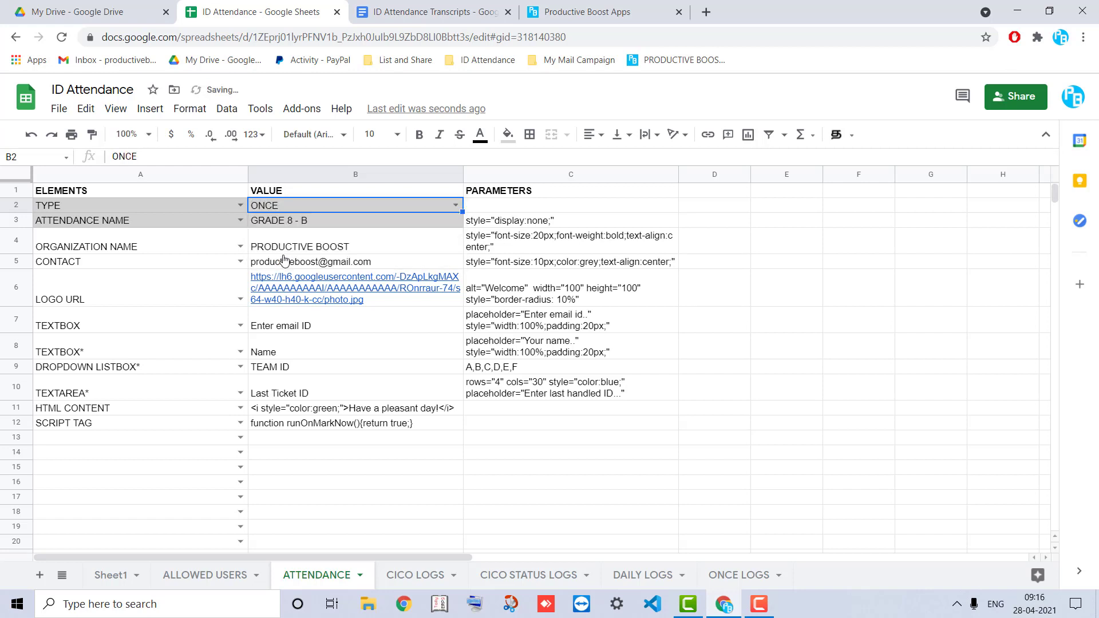